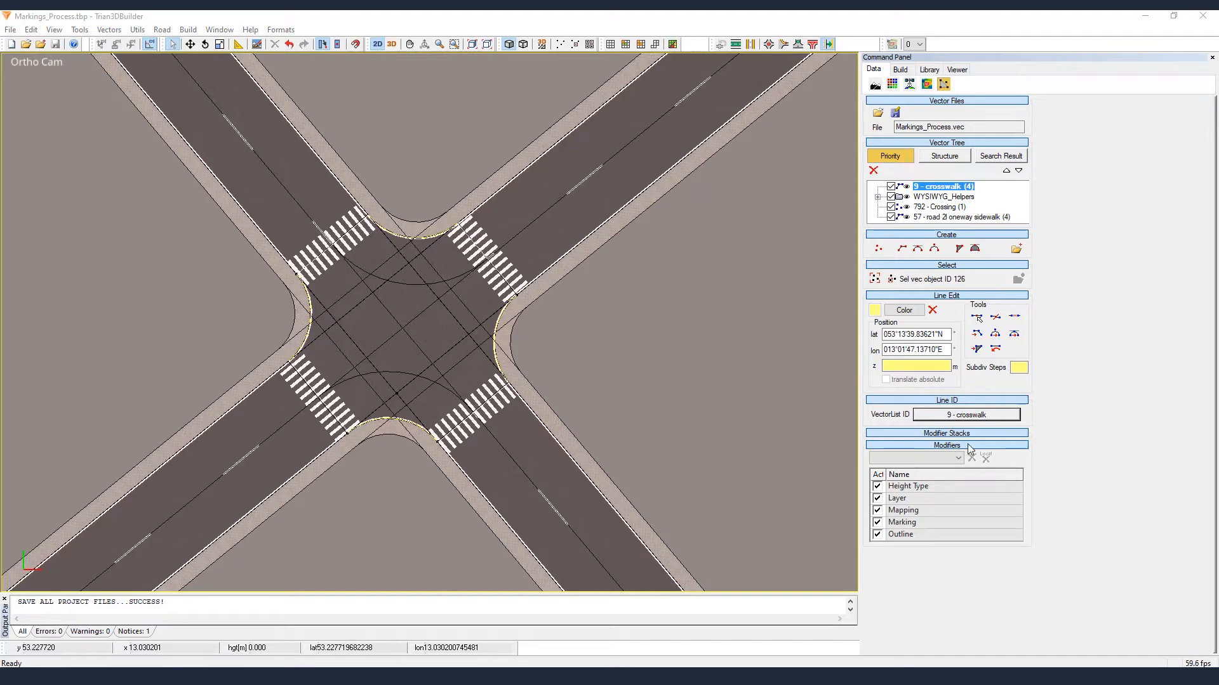
# - Set the crosswalk vector list's height type to Clip On Surface and apply it to the existing vector ID
pyautogui.click(917, 486)
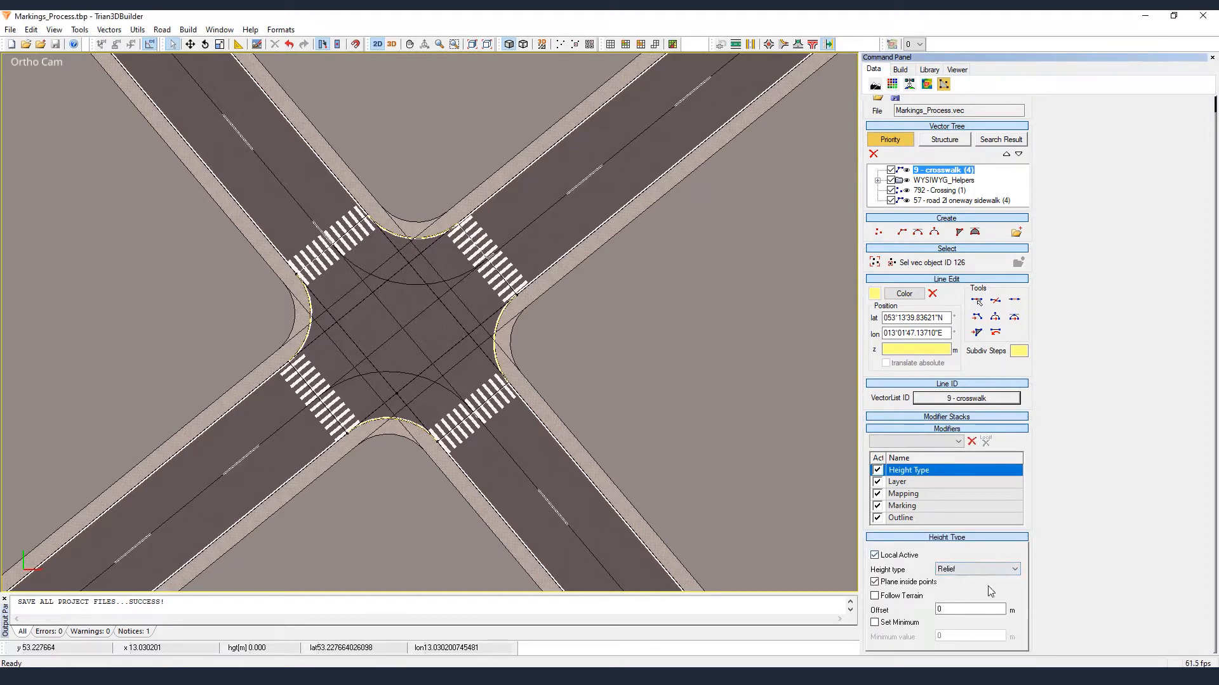
pyautogui.click(1005, 570)
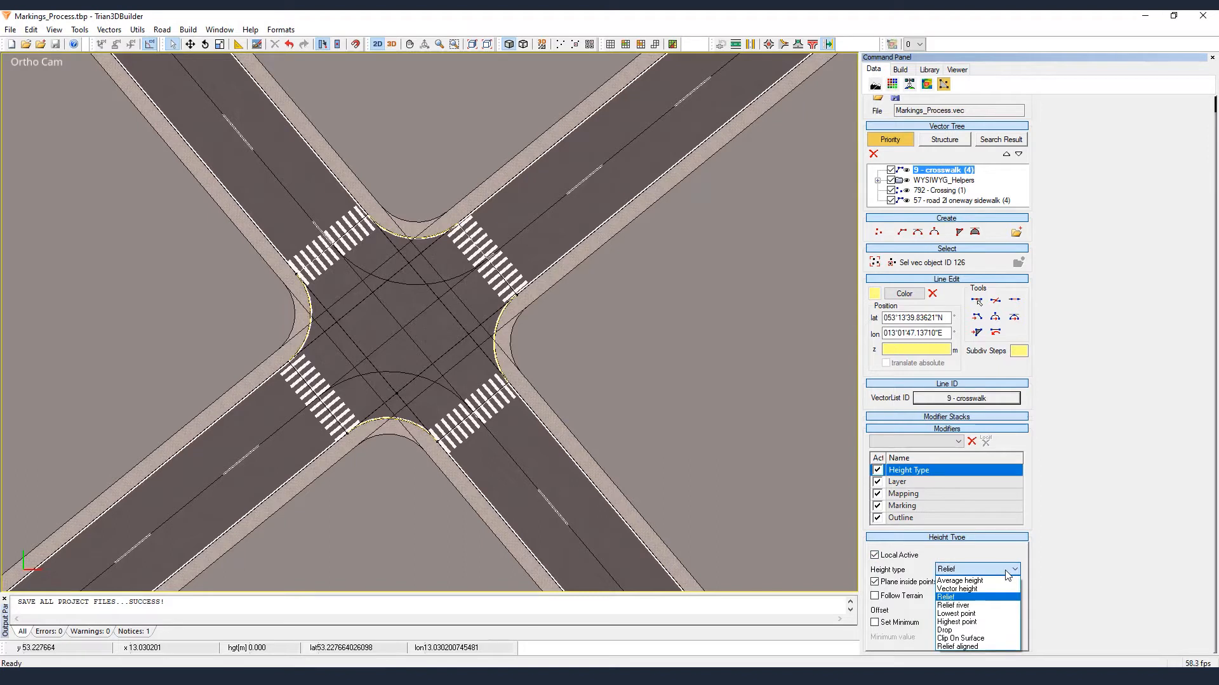
pyautogui.click(956, 639)
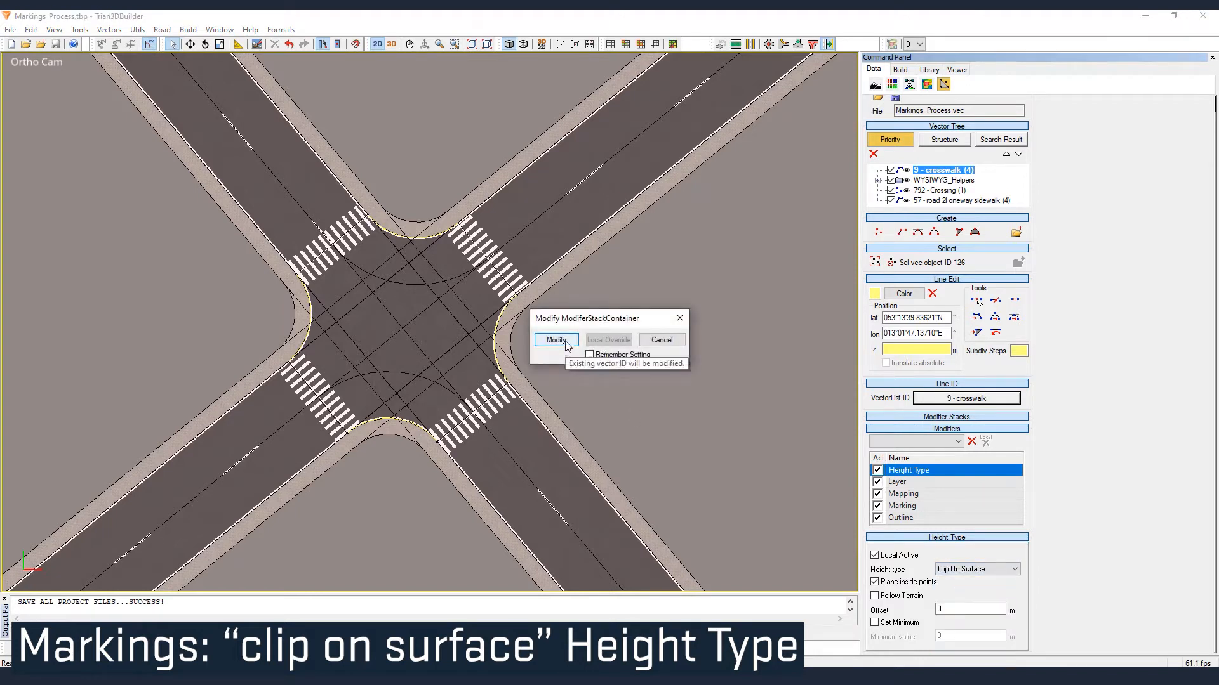
pyautogui.click(555, 340)
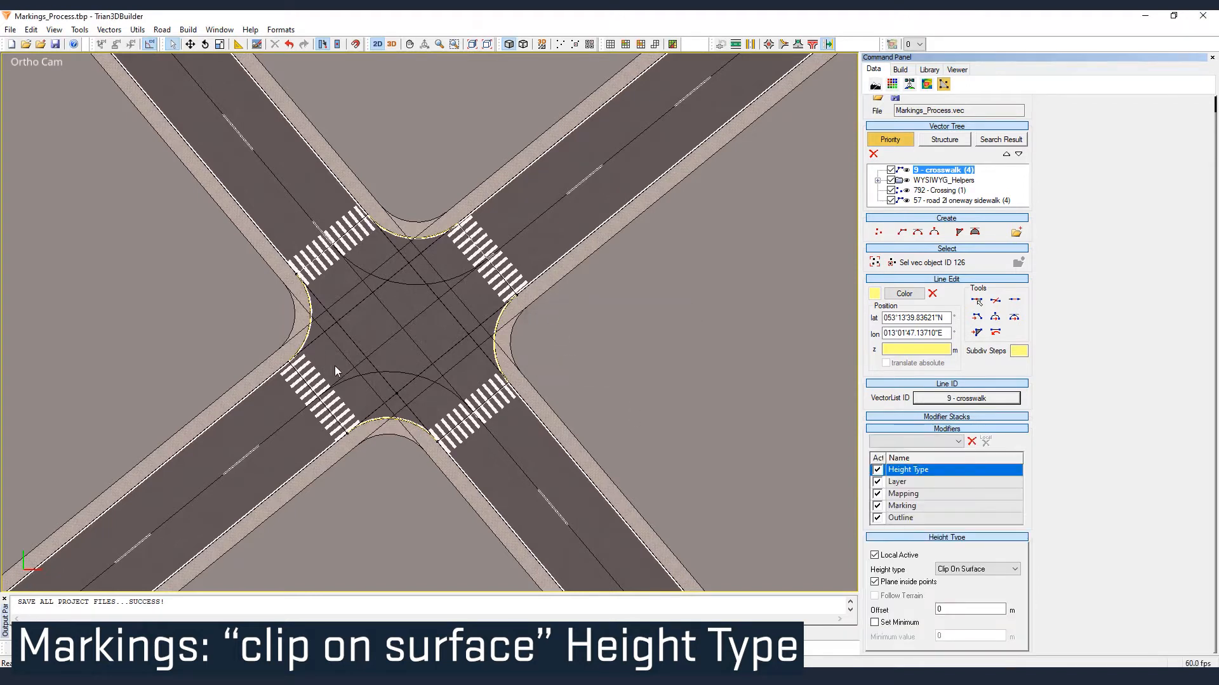
# - Examine the crosswalk's Layer and Marking modifiers, including the available marking types
pyautogui.click(904, 482)
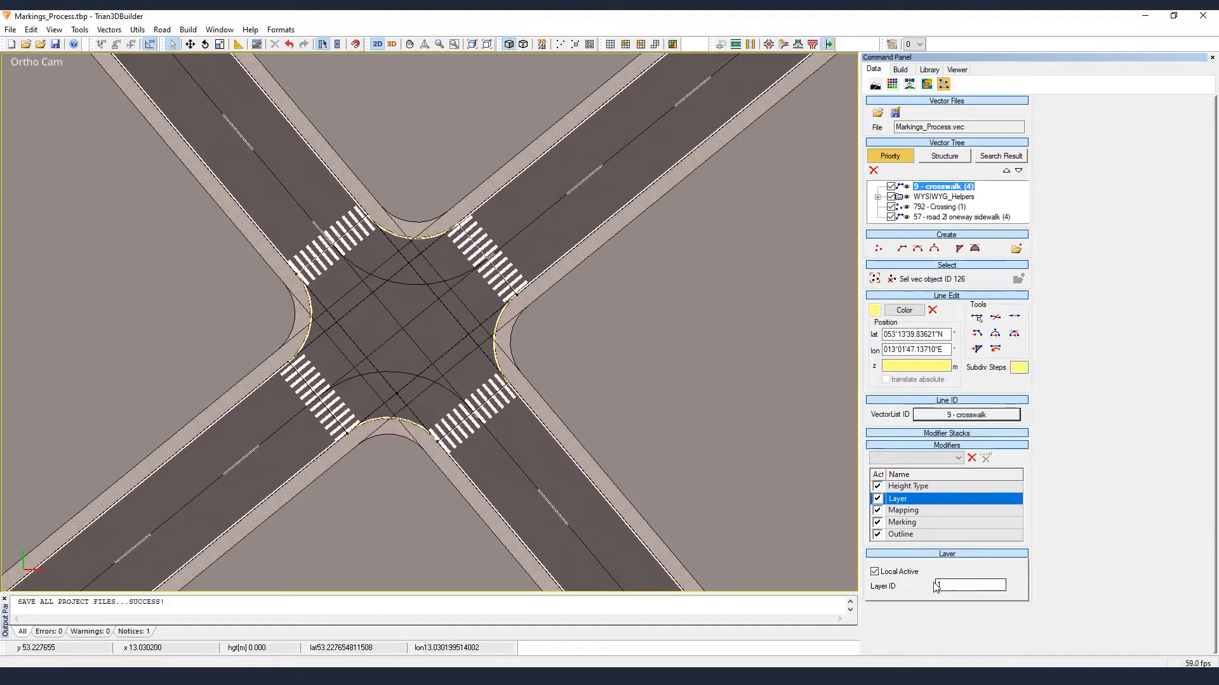
pyautogui.click(902, 520)
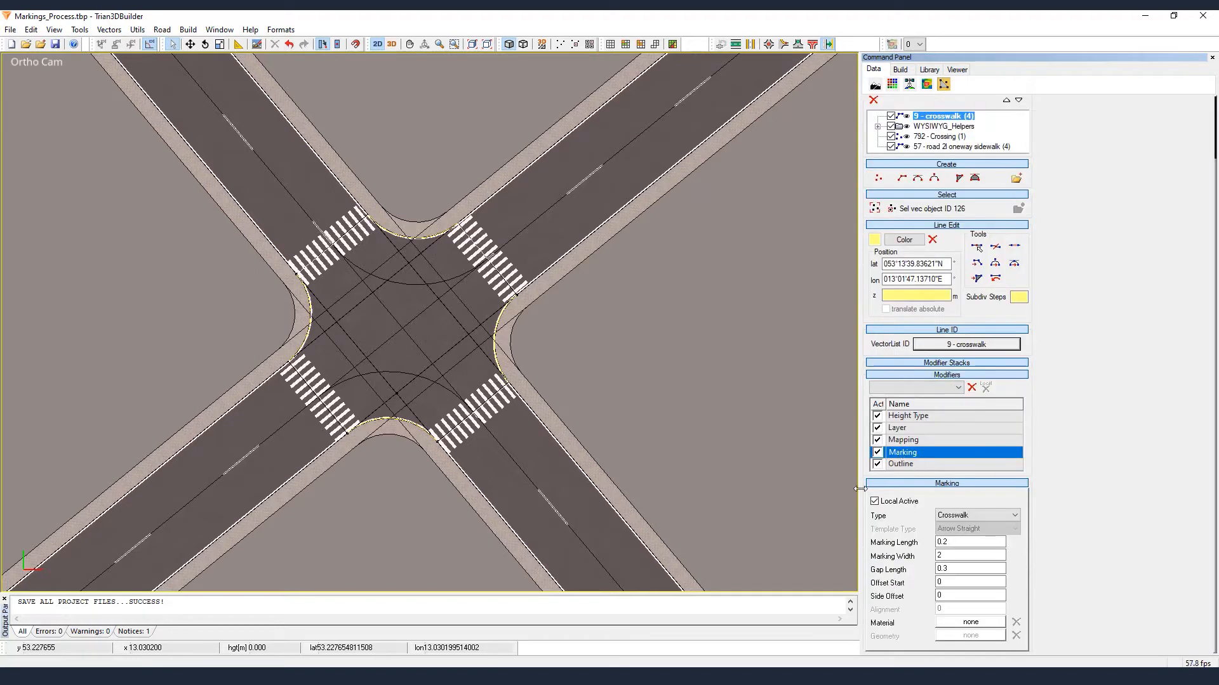
pyautogui.click(968, 516)
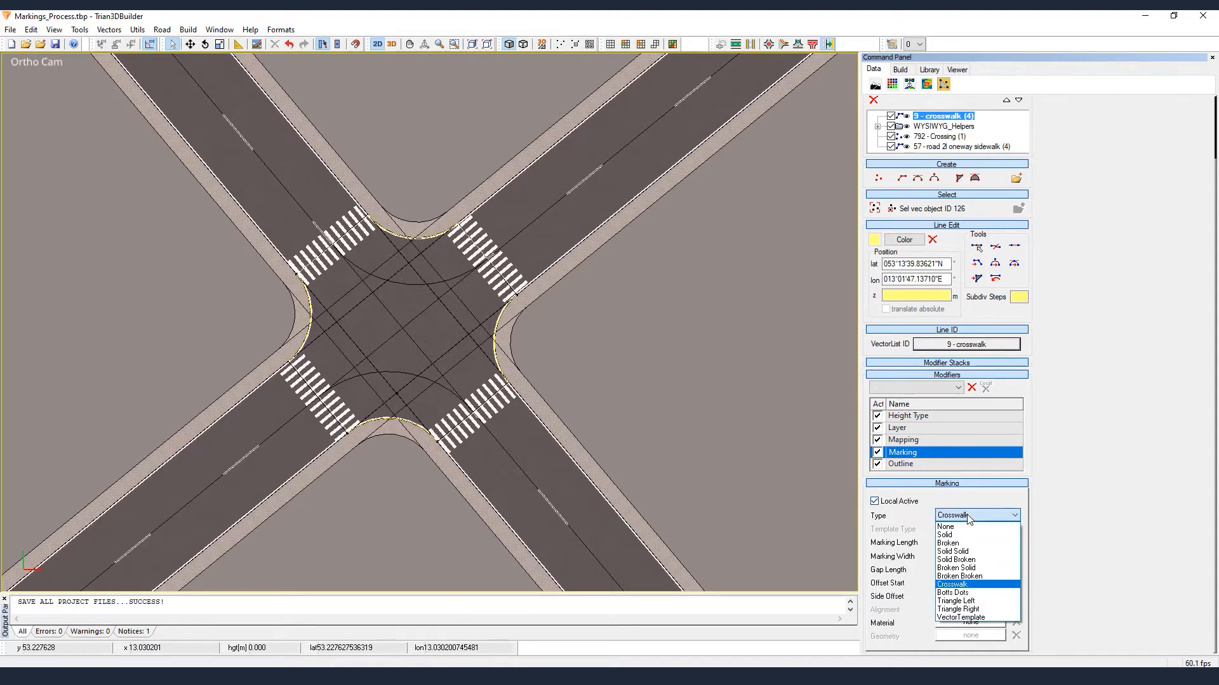
pyautogui.click(969, 516)
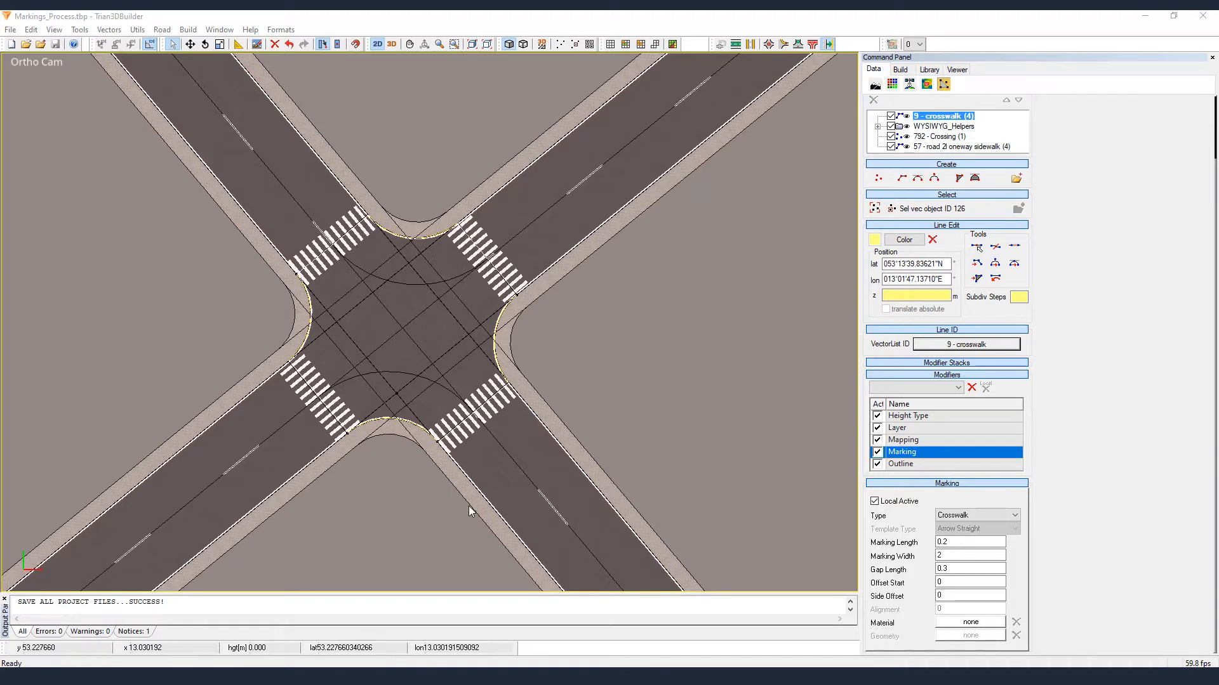
# - Select only the southeast crosswalk in Element Mode and assign it the yellow_mark material from road marks as a local override
pyautogui.rightClick(508, 425)
pyautogui.click(529, 443)
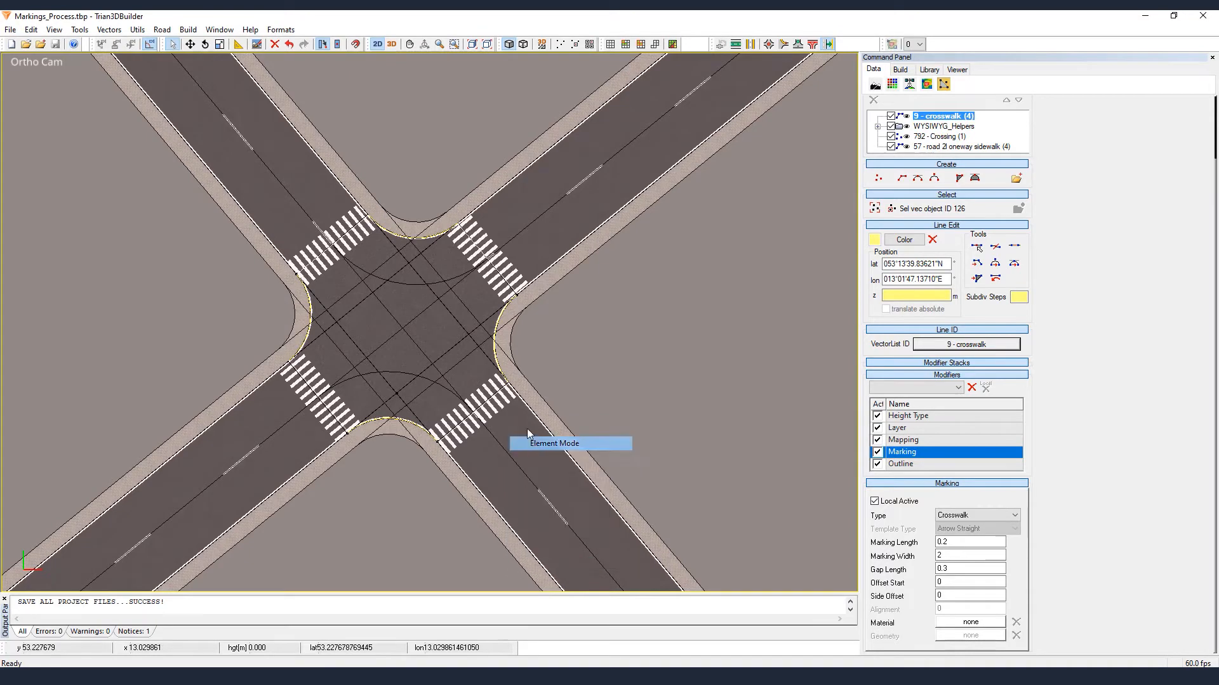
pyautogui.click(501, 396)
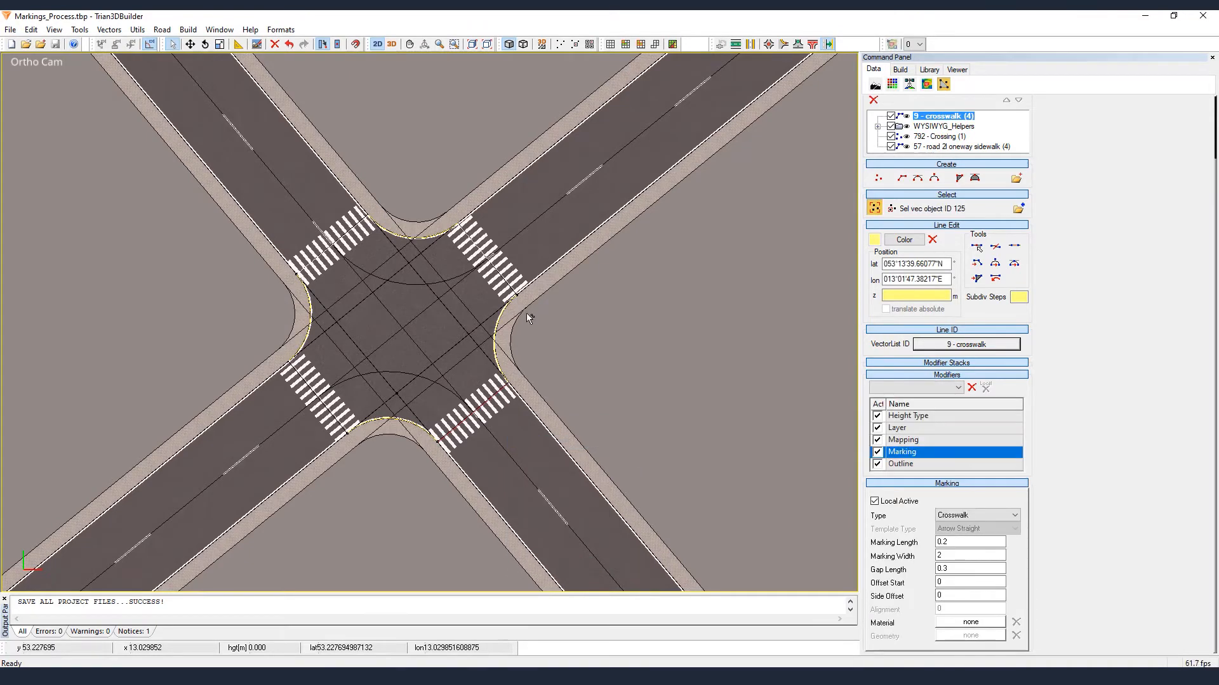
pyautogui.click(971, 623)
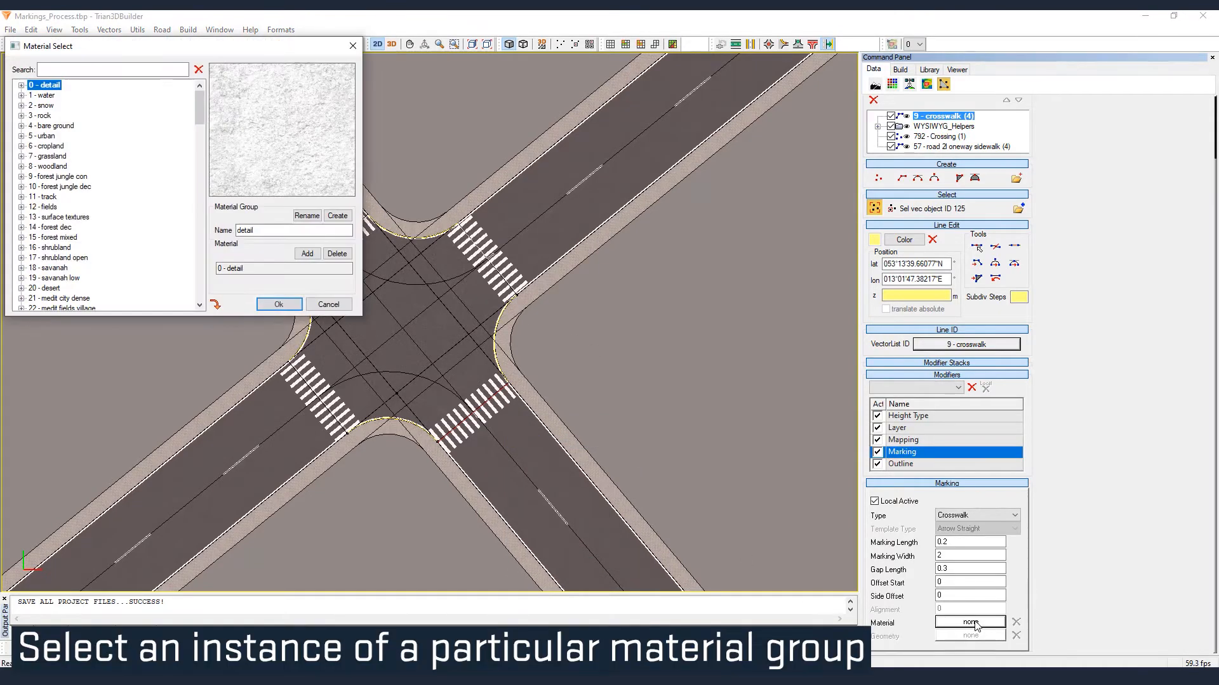
pyautogui.moveTo(201, 114); pyautogui.dragTo(201, 170)
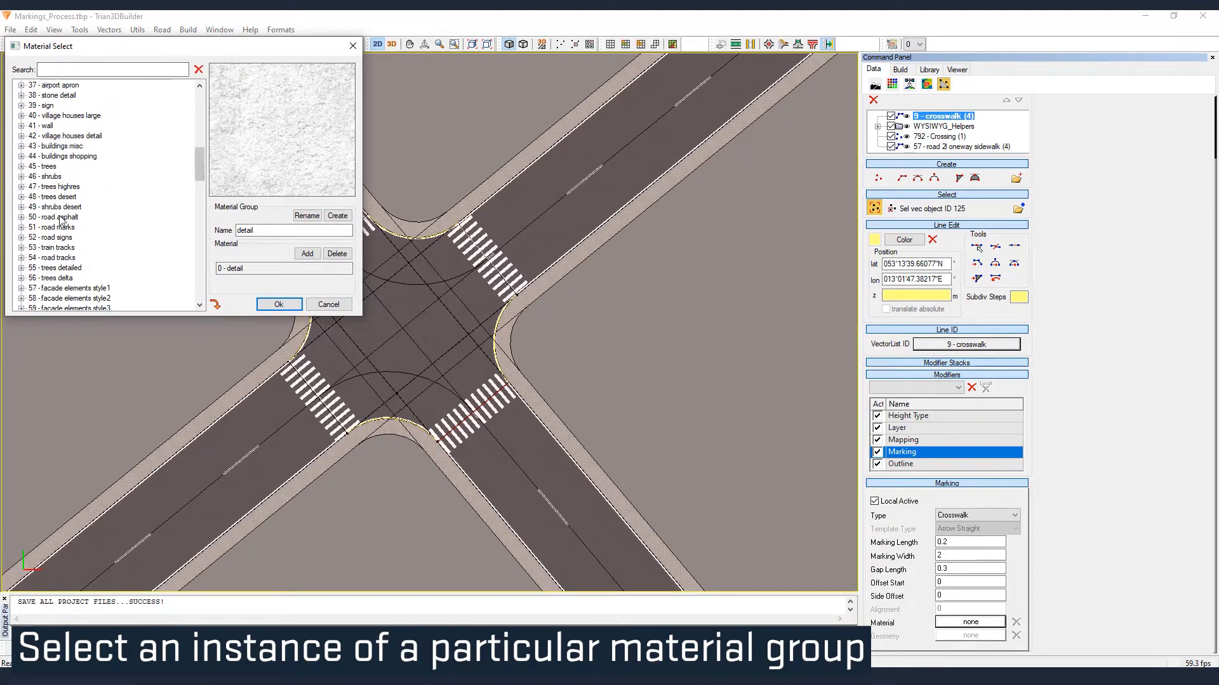
pyautogui.click(21, 228)
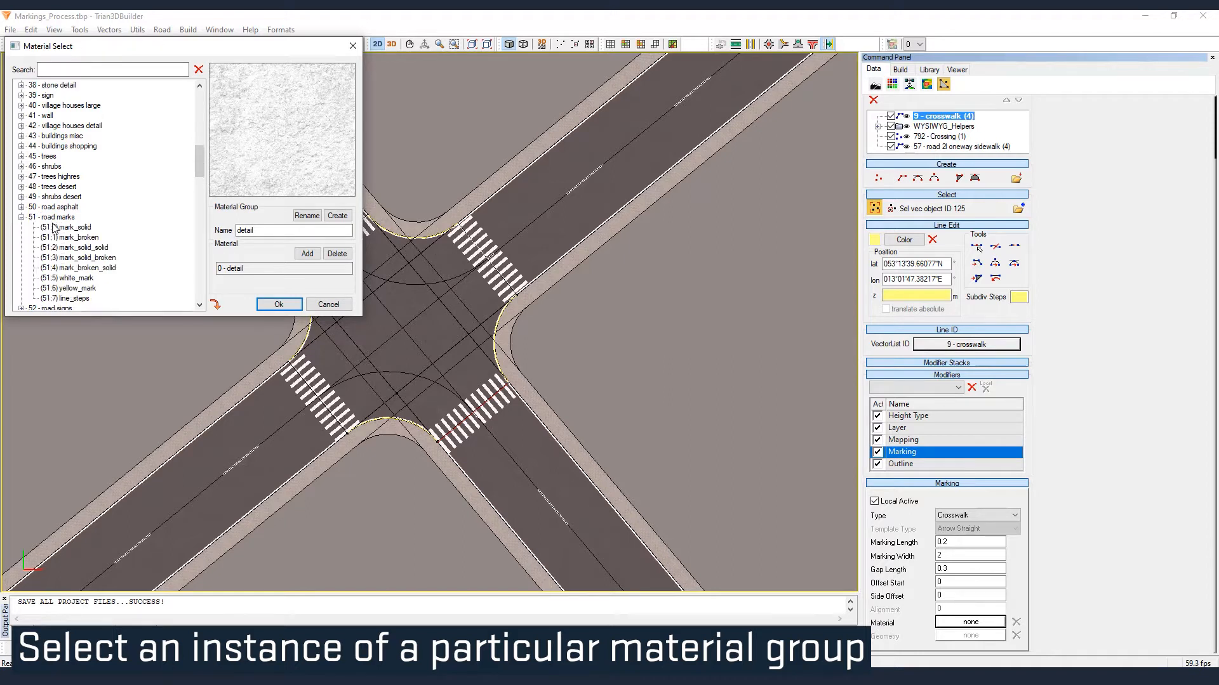
pyautogui.click(65, 219)
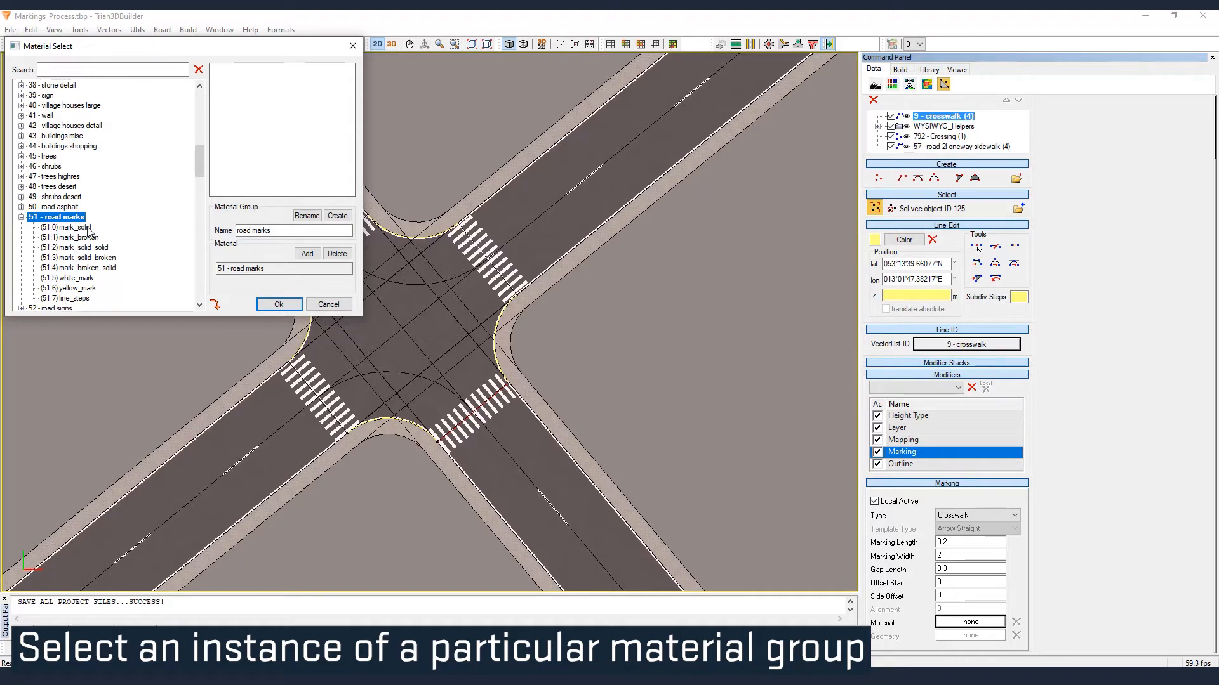
pyautogui.click(84, 289)
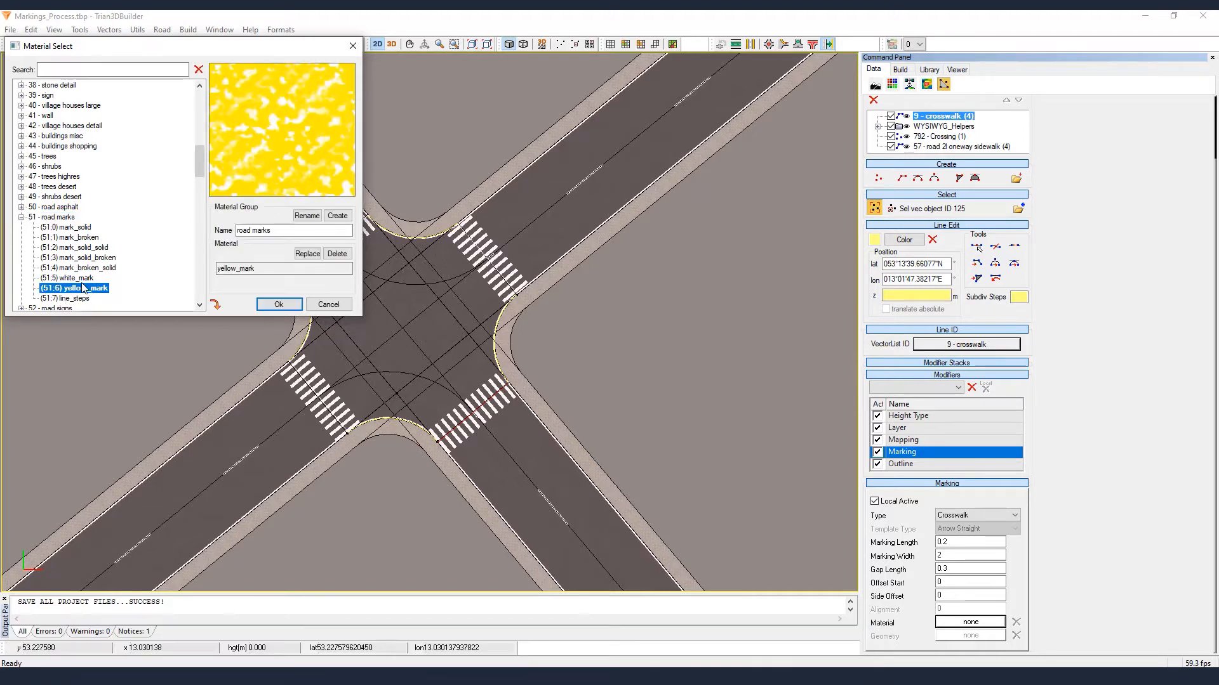
pyautogui.click(278, 305)
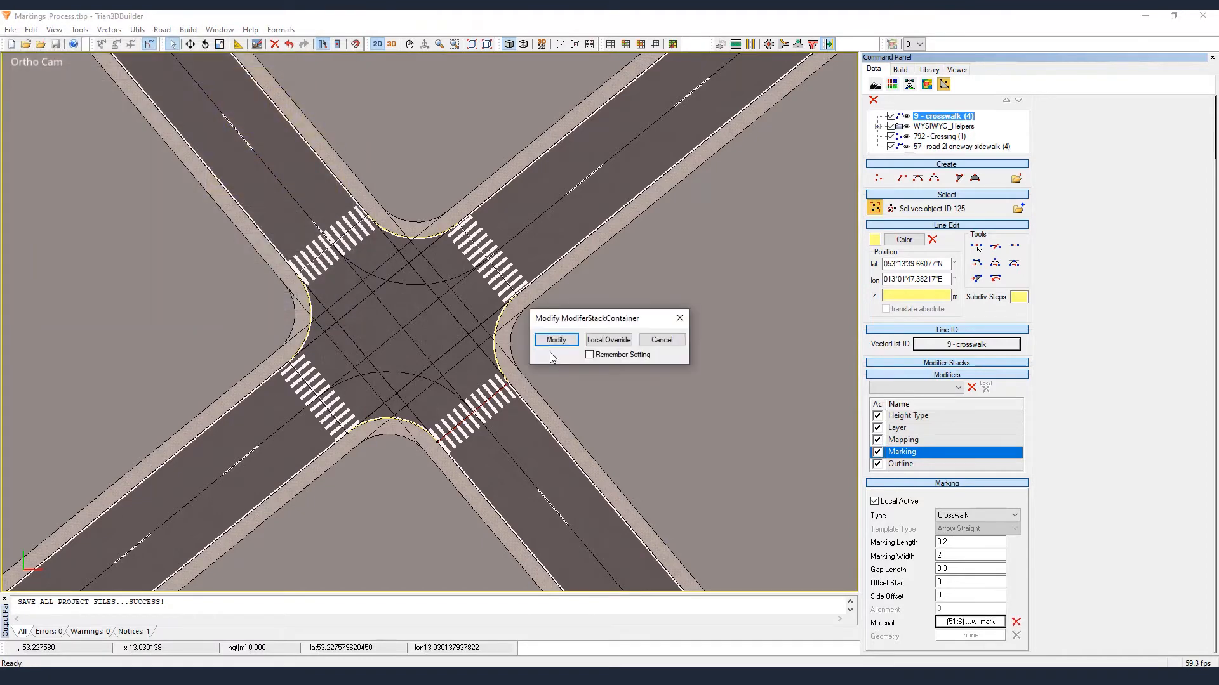
pyautogui.click(600, 341)
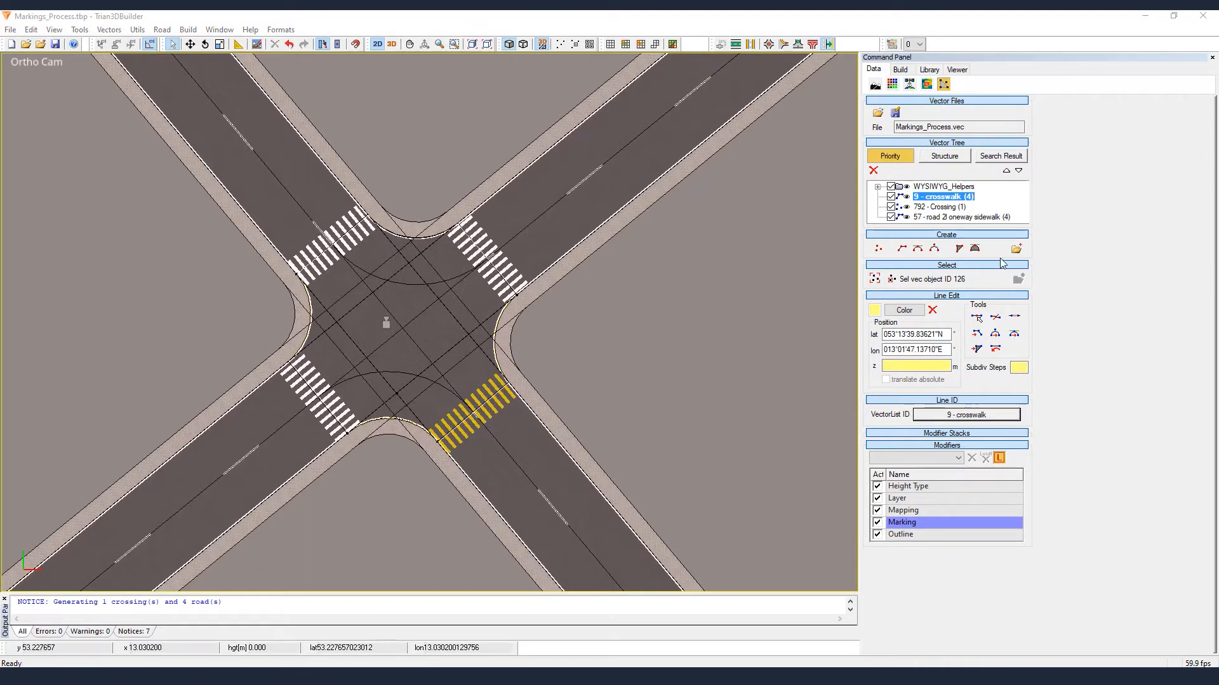
# - Draw two short parallel lines in the crosswalk list, one along each lane of the southeast road beyond the yellow crosswalk
pyautogui.click(902, 248)
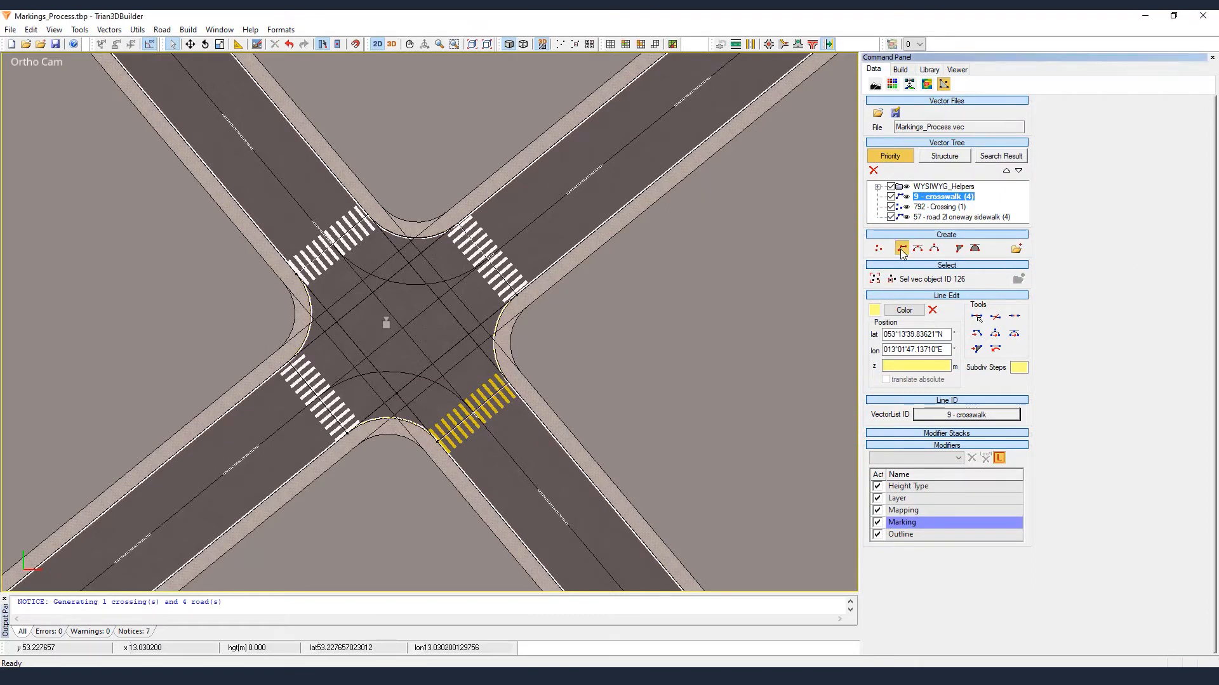
pyautogui.click(535, 521)
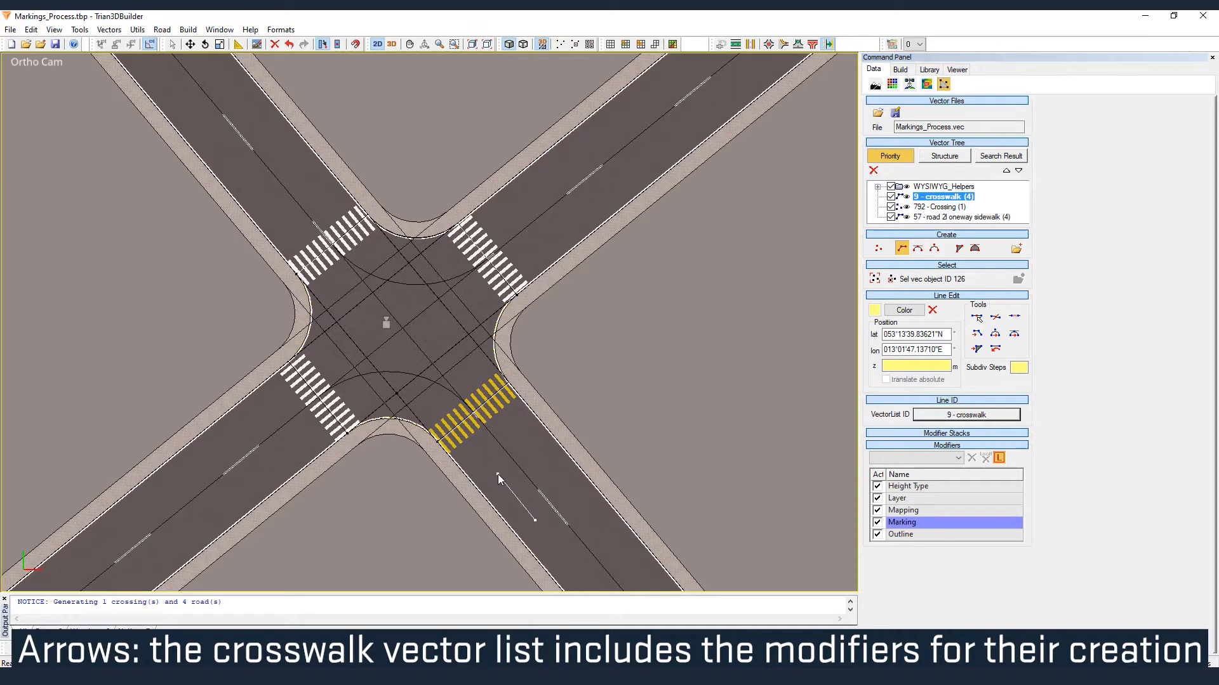
pyautogui.rightClick(497, 474)
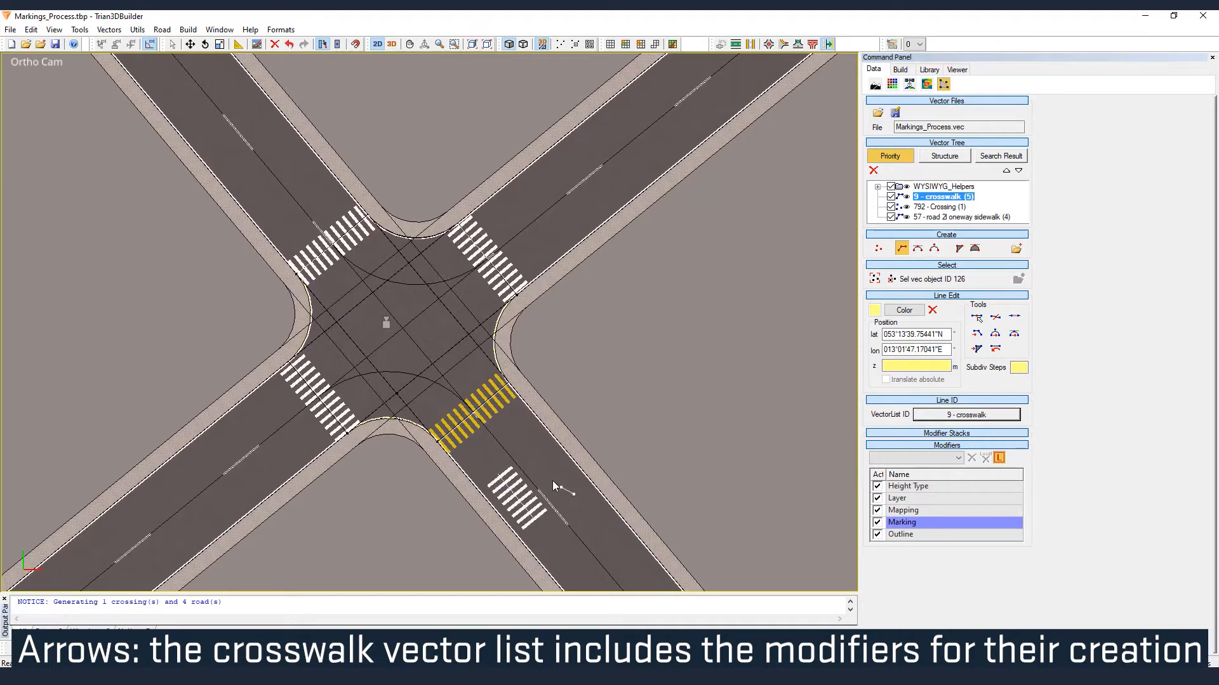
pyautogui.rightClick(536, 453)
pyautogui.press('Escape')
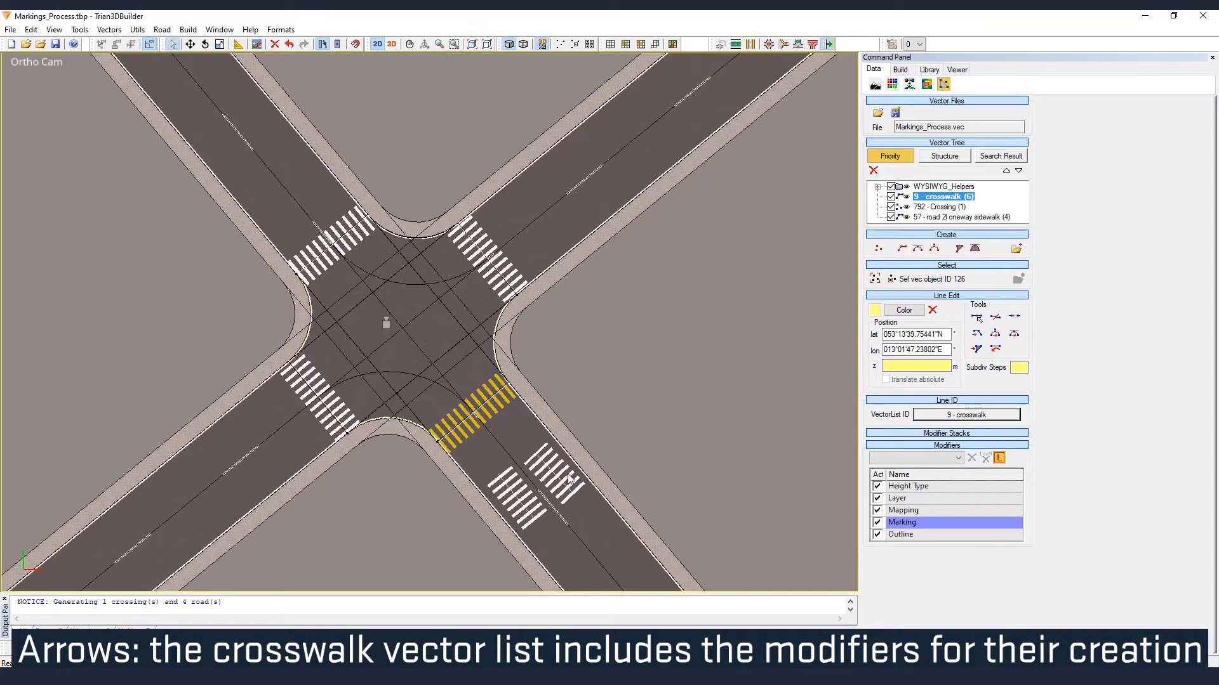
# - Select both new lane lines in element mode and set their marking type to VectorTemplate
pyautogui.click(914, 520)
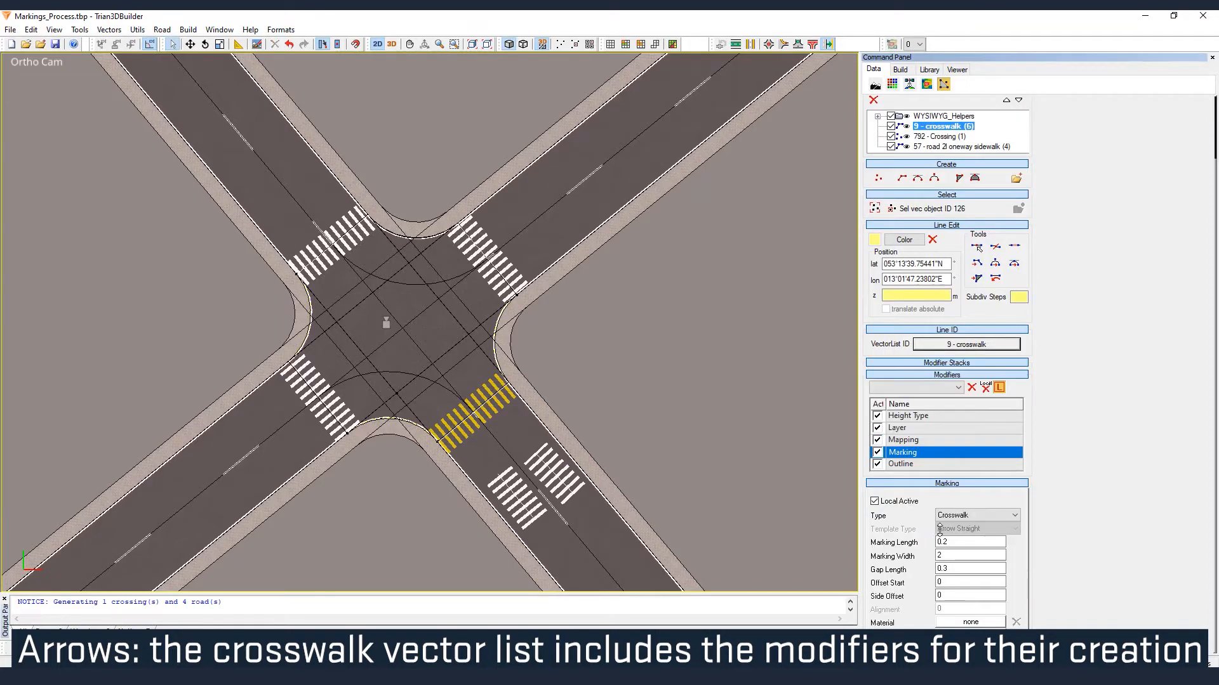
pyautogui.rightClick(741, 520)
pyautogui.click(774, 543)
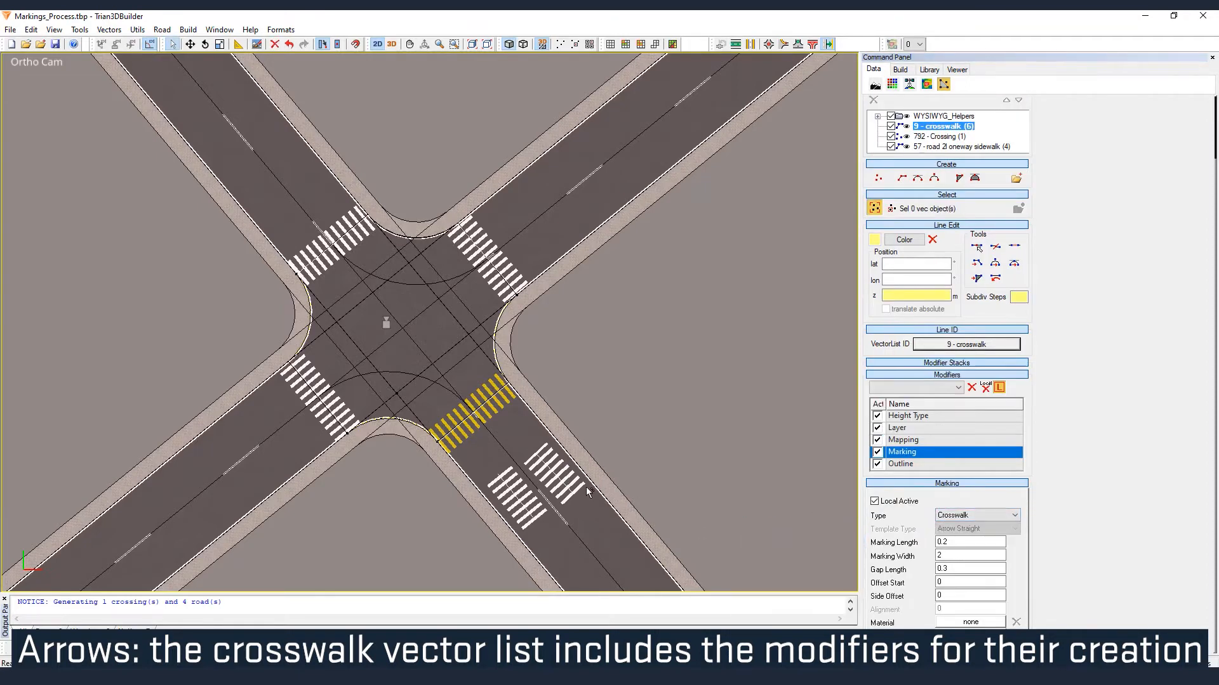
pyautogui.click(571, 491)
pyautogui.keyDown('ctrl'); pyautogui.click(531, 505); pyautogui.keyUp('ctrl')
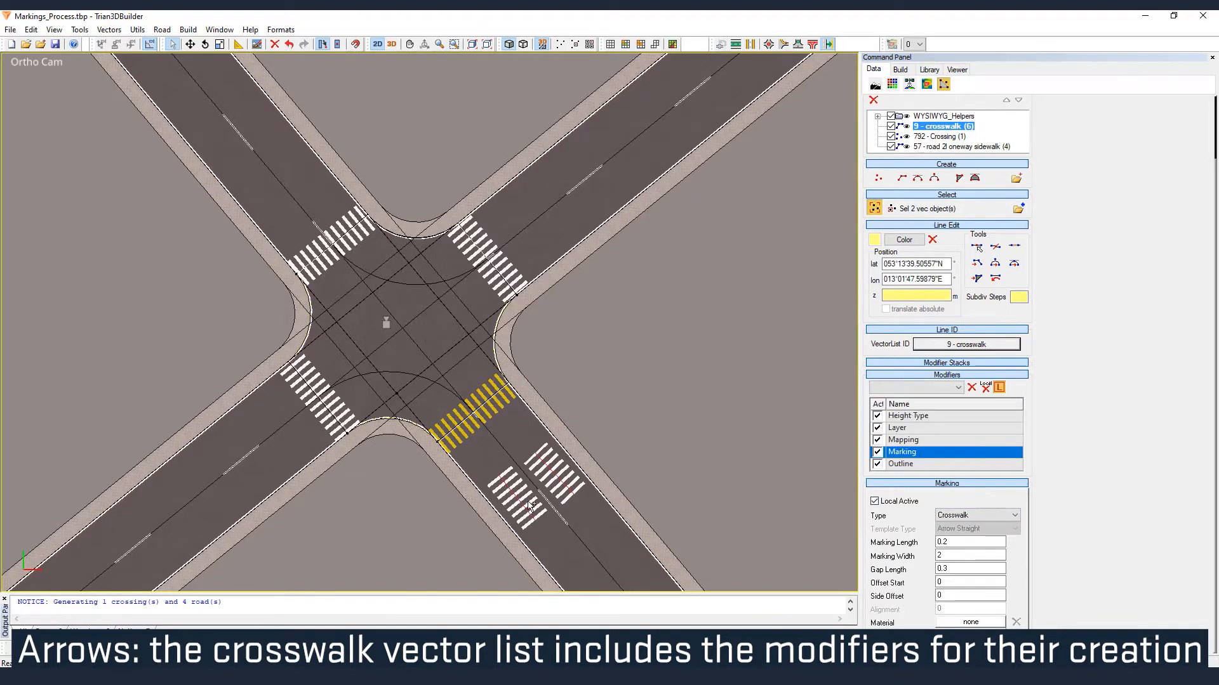
pyautogui.click(972, 516)
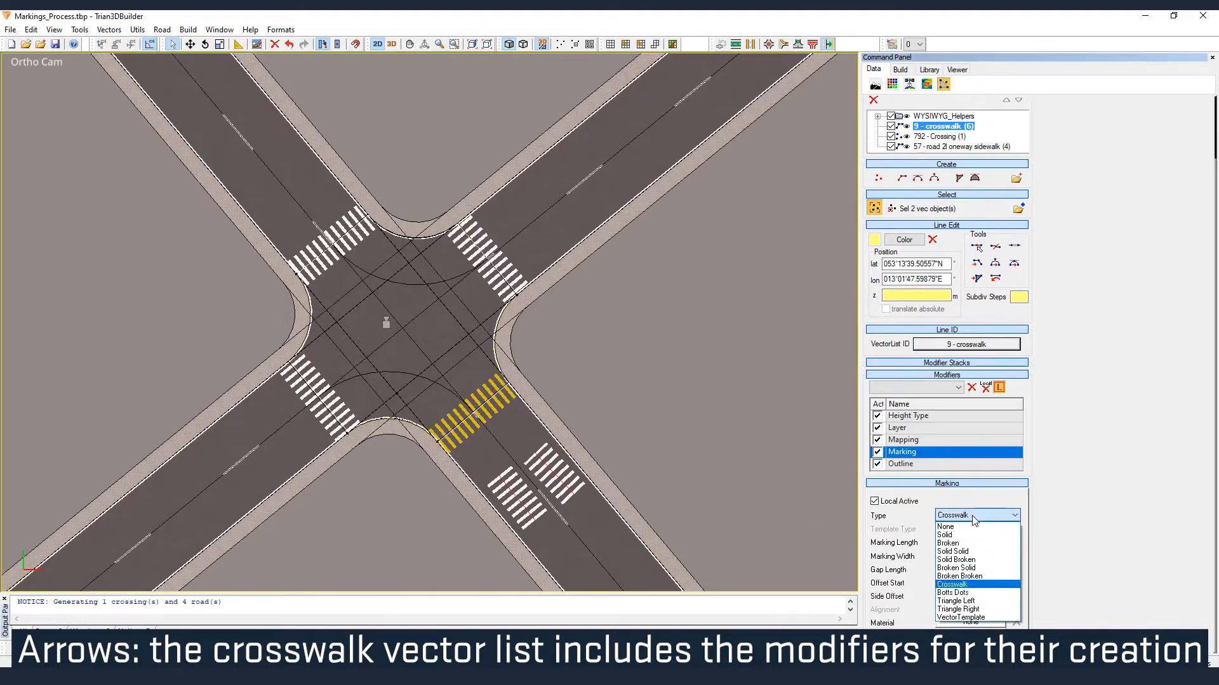
pyautogui.click(961, 622)
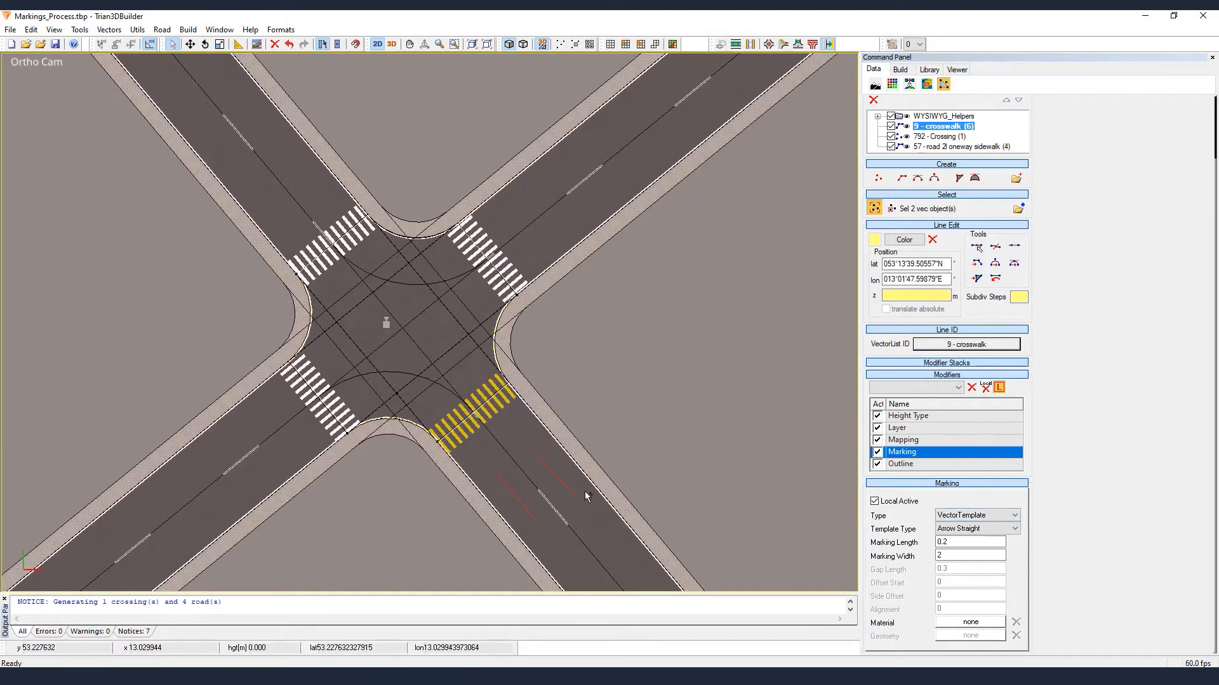
# - Give the southwestern of the two lane lines the Arrow Left template with marking length 2.5 and width 1
pyautogui.click(518, 501)
pyautogui.click(959, 532)
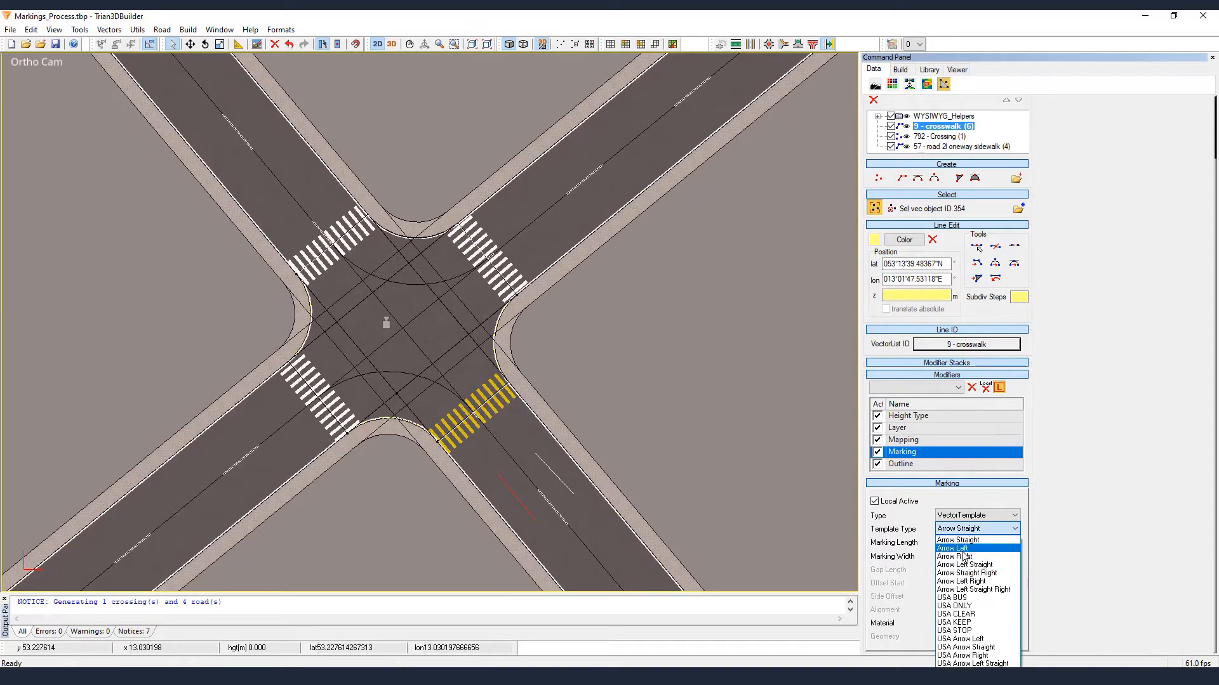
pyautogui.click(962, 550)
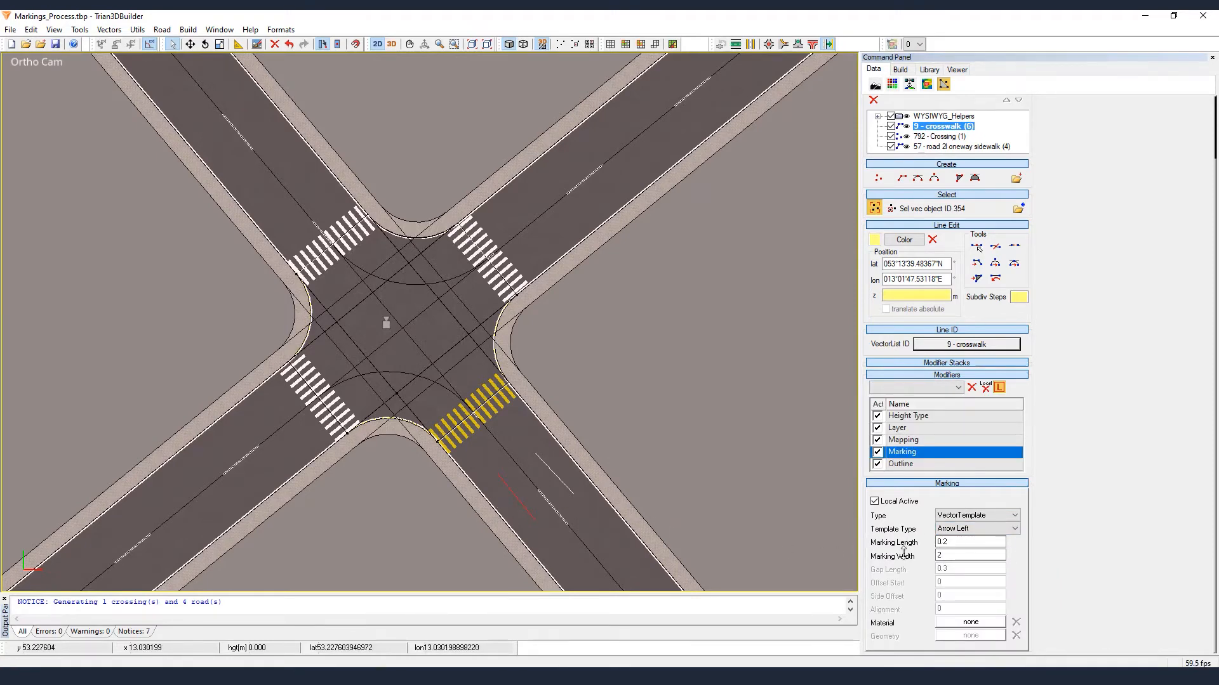
pyautogui.moveTo(961, 544); pyautogui.dragTo(936, 542)
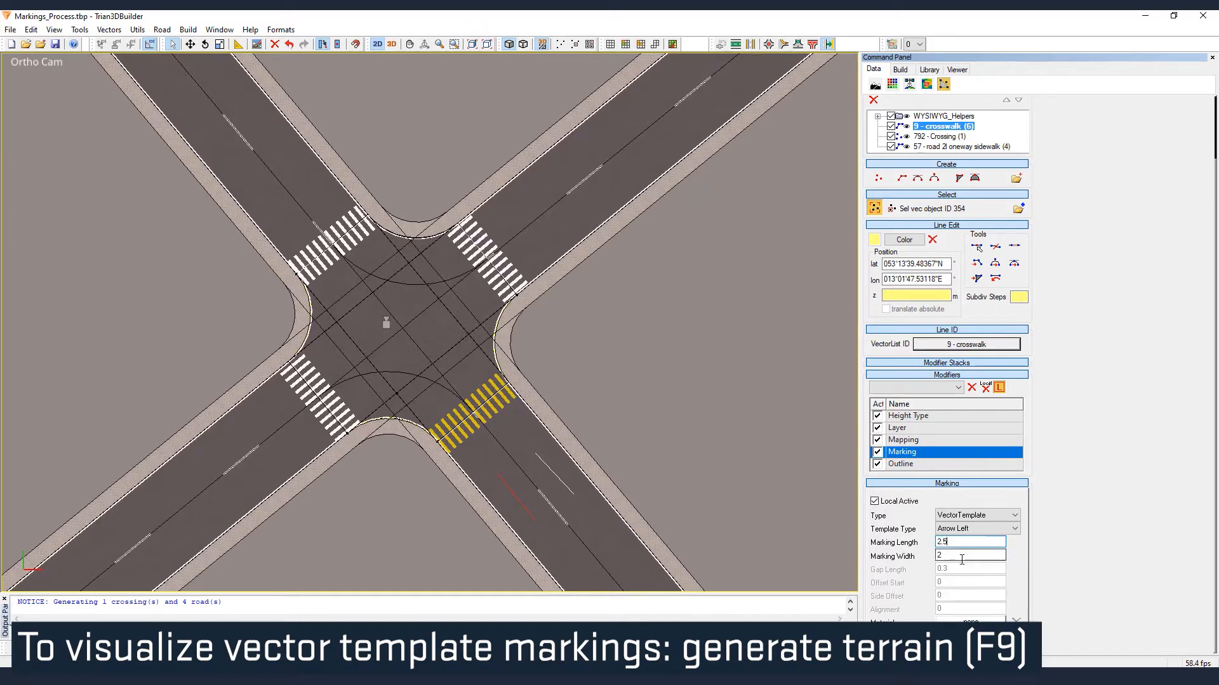
pyautogui.press('Return')
pyautogui.moveTo(956, 555); pyautogui.dragTo(935, 555)
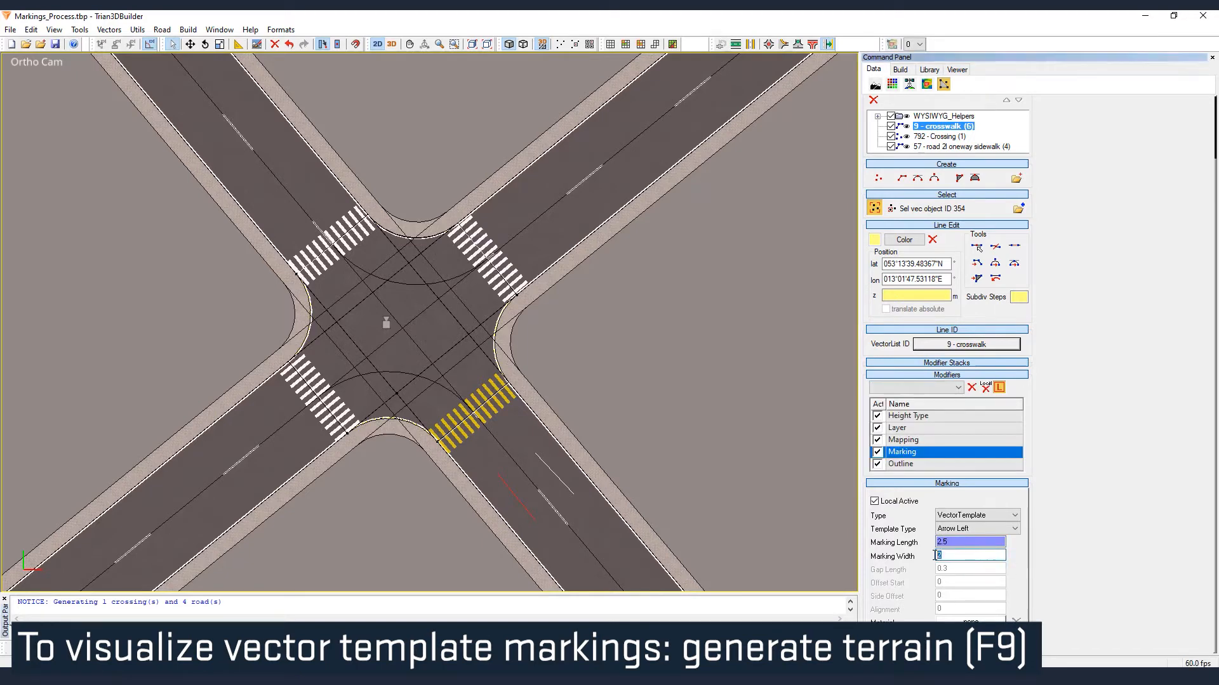
pyautogui.write('1')
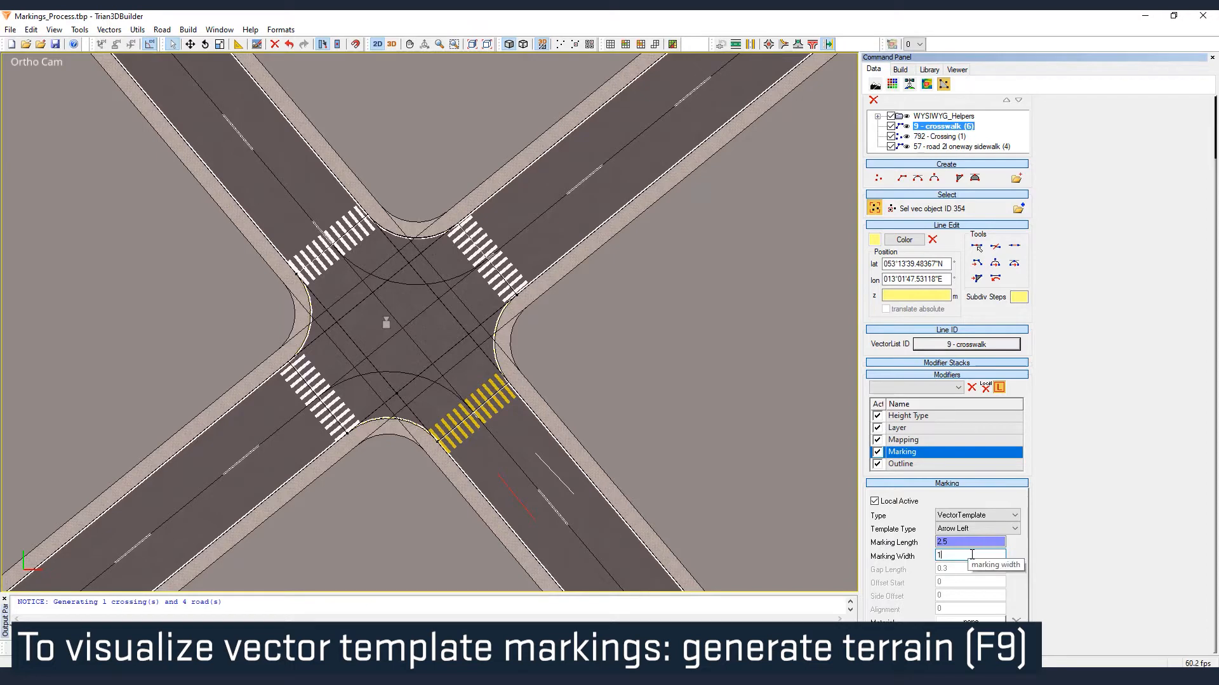
pyautogui.press('Return')
# - Set the northeastern lane line's straight arrow to marking length 2.5 and width 1.5
pyautogui.click(567, 488)
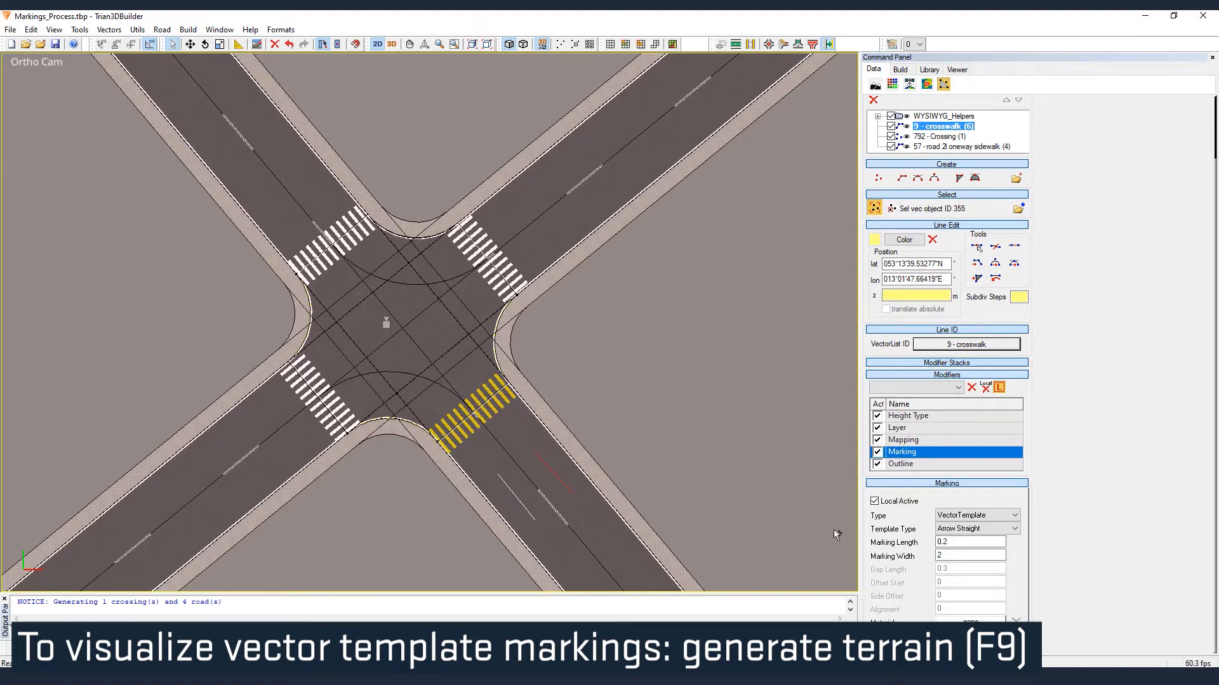
pyautogui.moveTo(955, 555); pyautogui.dragTo(938, 555)
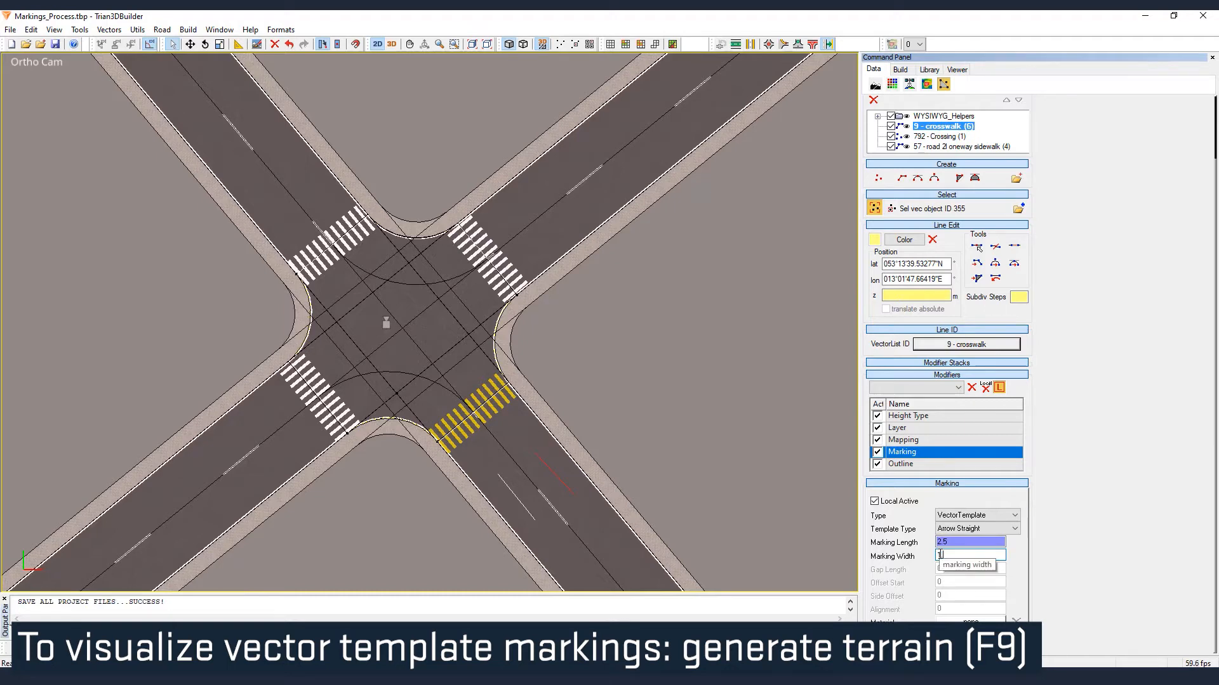
pyautogui.write('1.5')
pyautogui.press('Return')
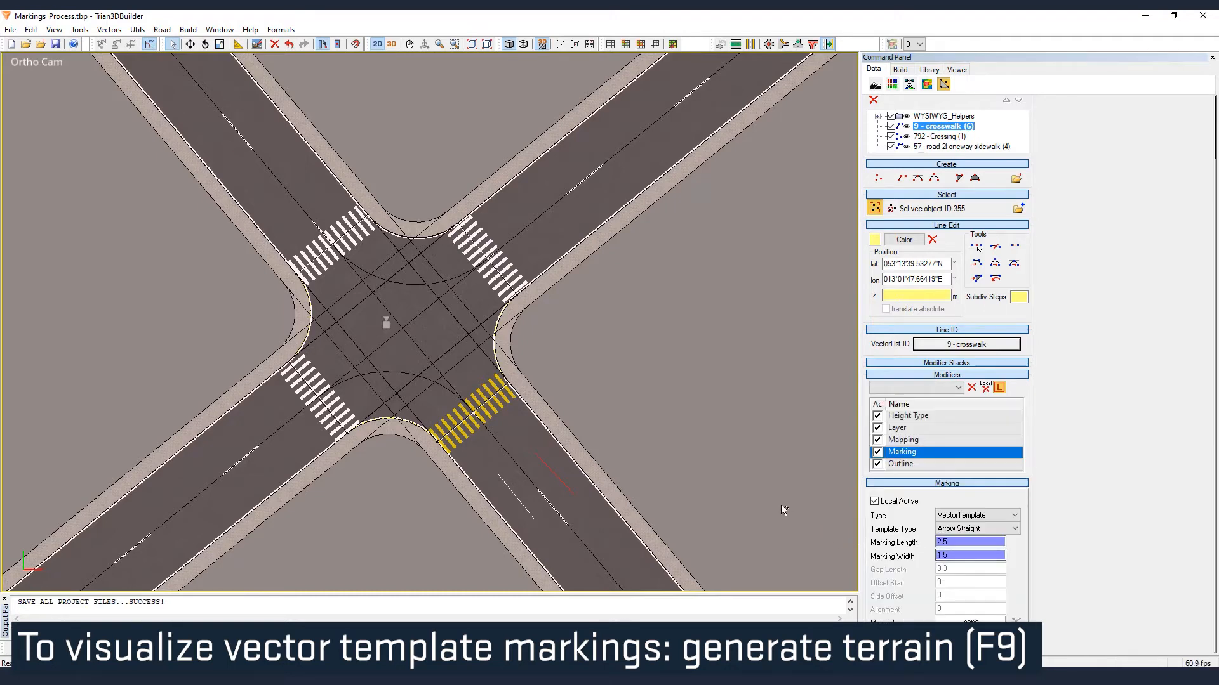
pyautogui.click(560, 487)
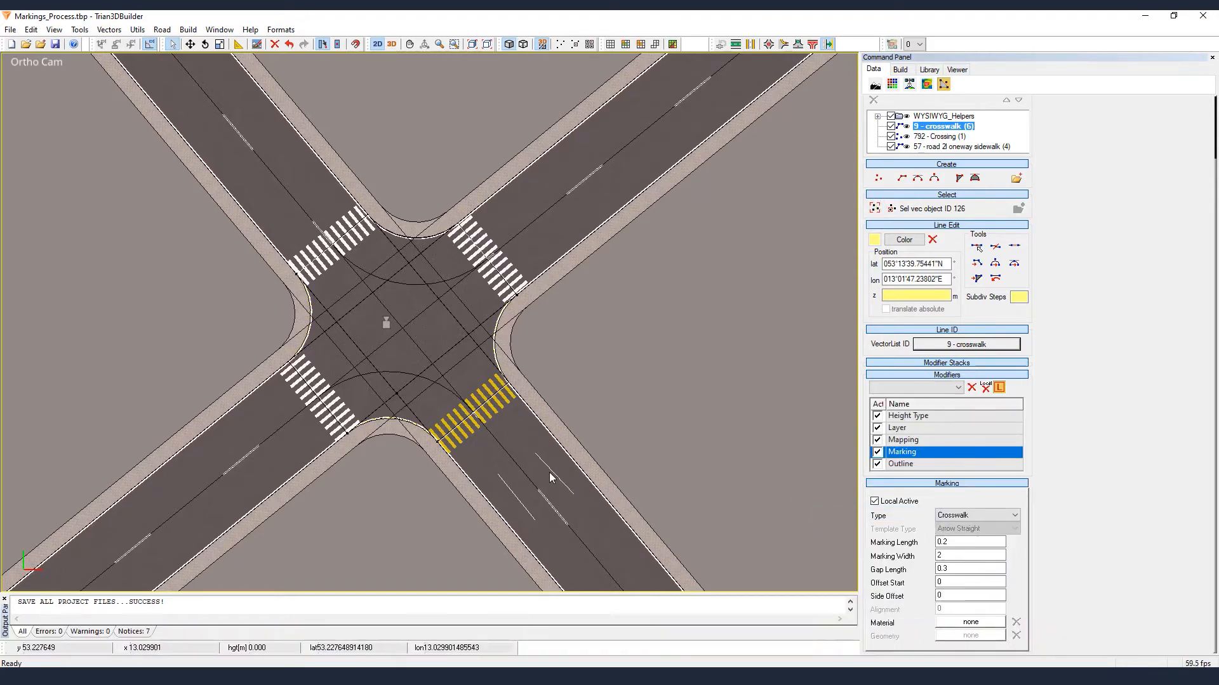
# - Build the terrain and inspect the crosswalks and lane arrows of the intersection in the 3D view
pyautogui.click(190, 30)
pyautogui.click(209, 90)
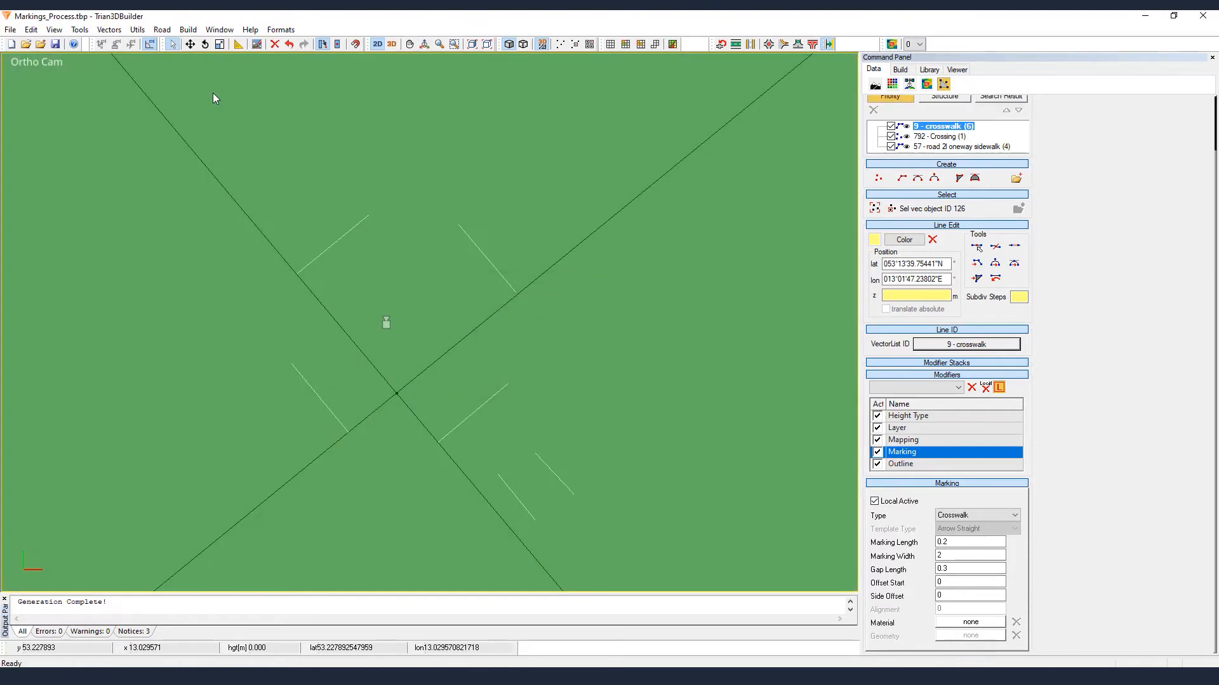
pyautogui.click(391, 43)
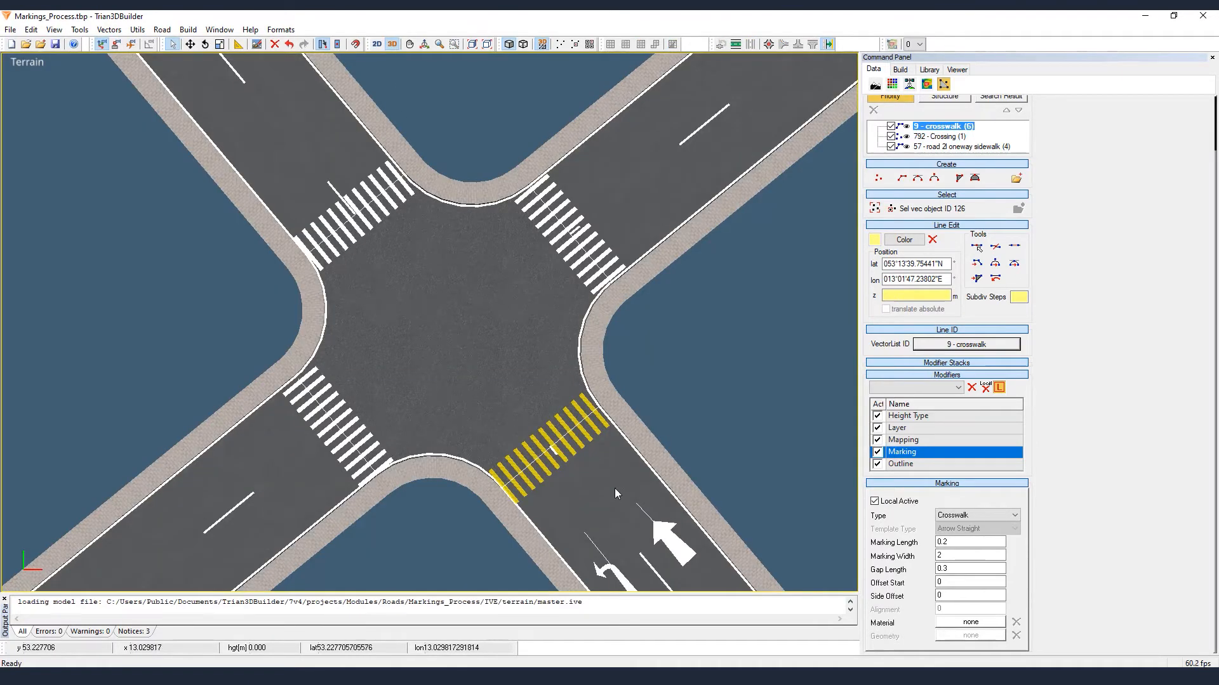
pyautogui.scroll(-1, 626, 487)
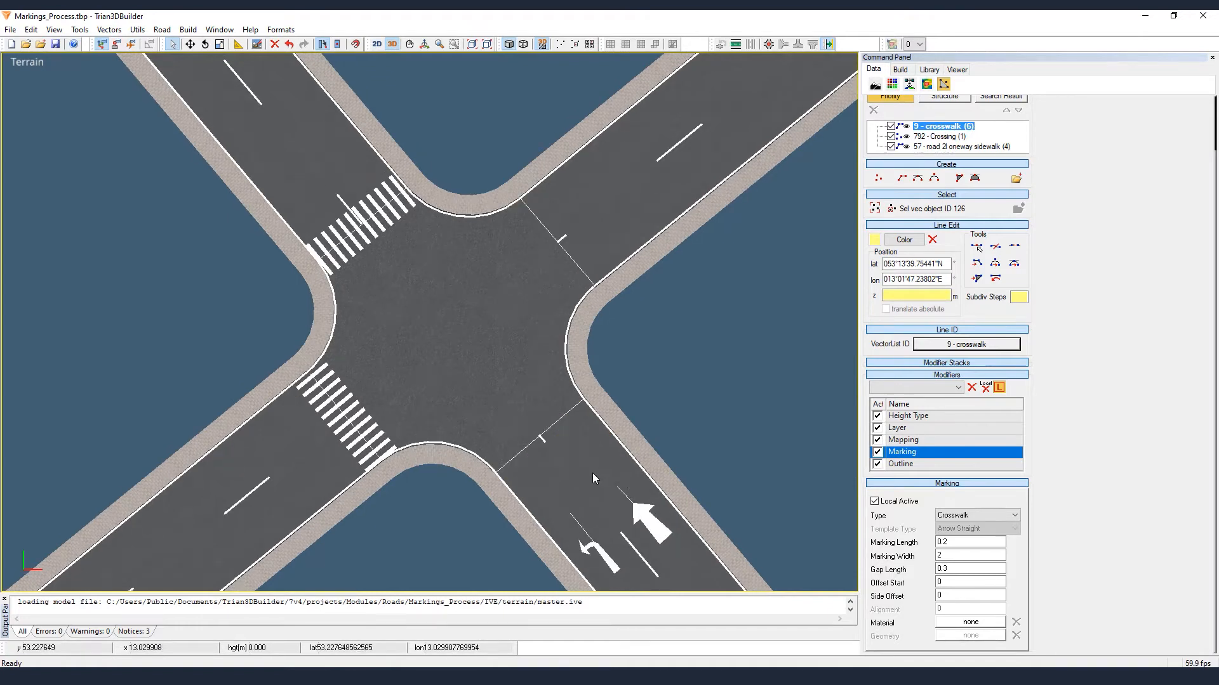
pyautogui.scroll(2, 563, 424)
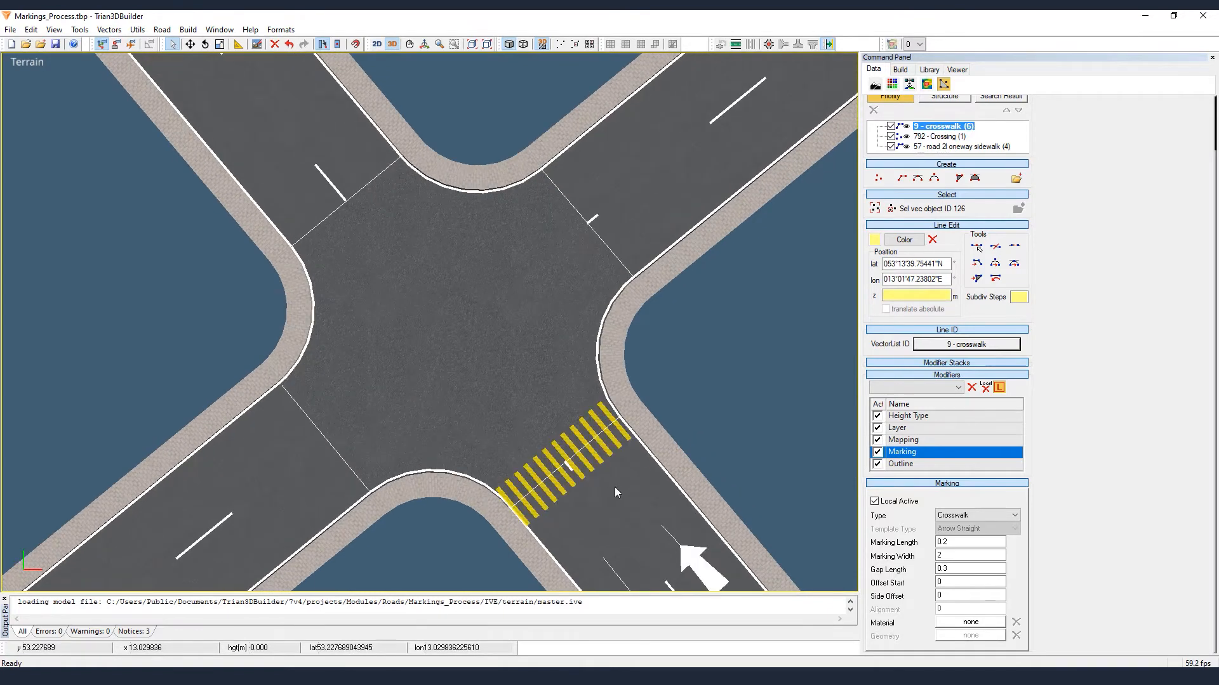
pyautogui.scroll(1, 610, 486)
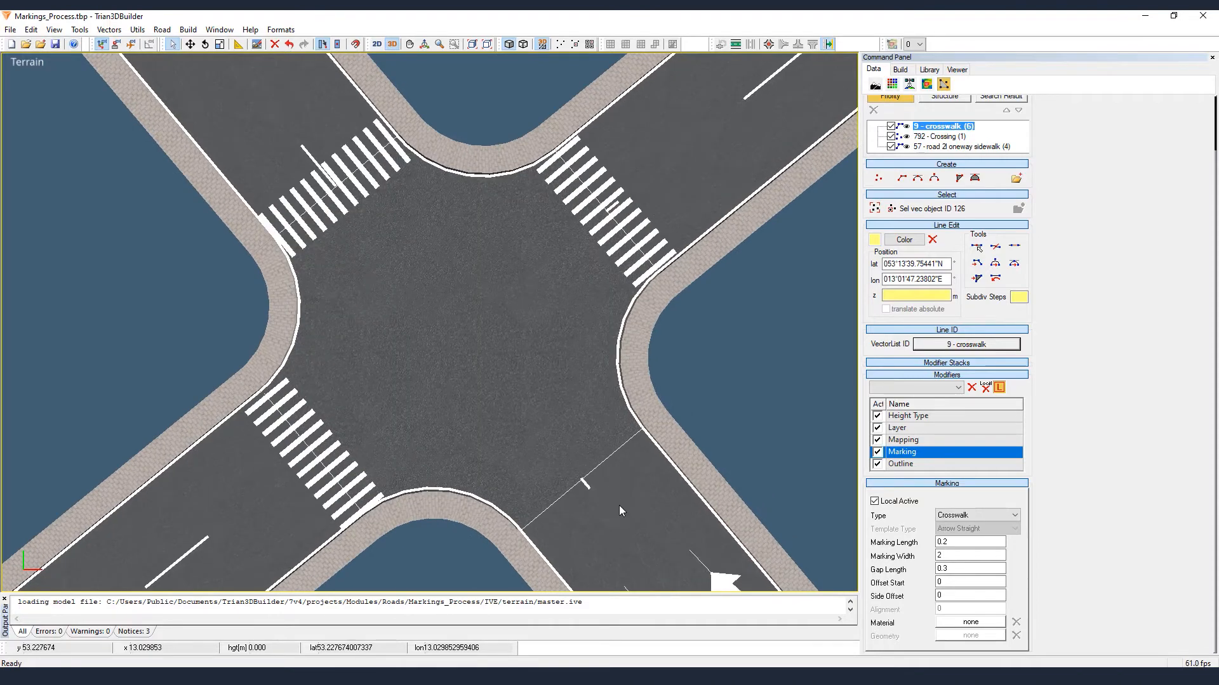
pyautogui.scroll(-2, 620, 506)
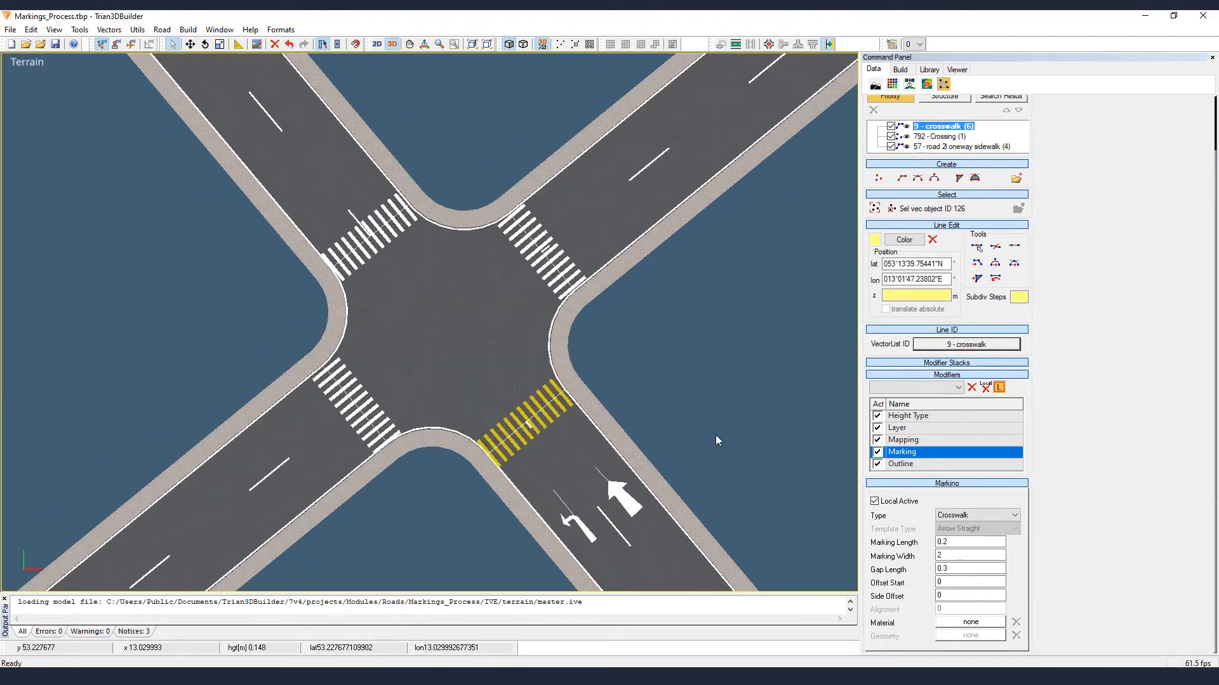
pyautogui.scroll(1, 698, 444)
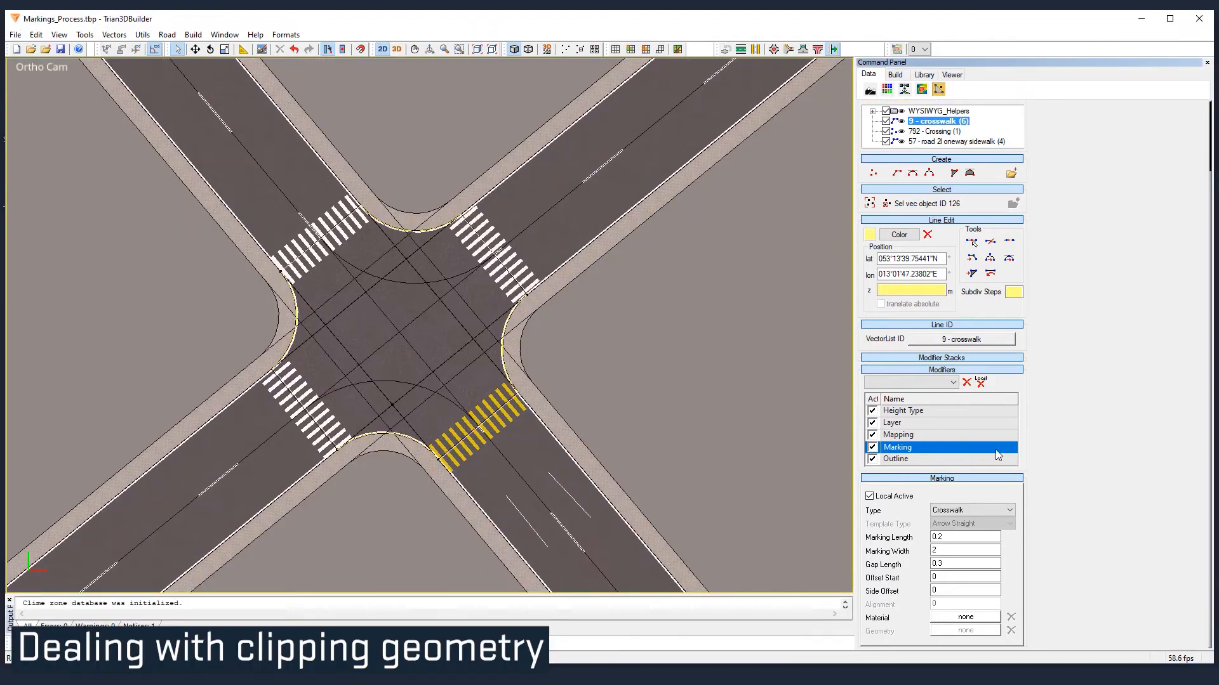
# - Set the Height Type offset of the crosswalk list to 0.001 m and apply it as a modification of the modifier stack
pyautogui.click(901, 411)
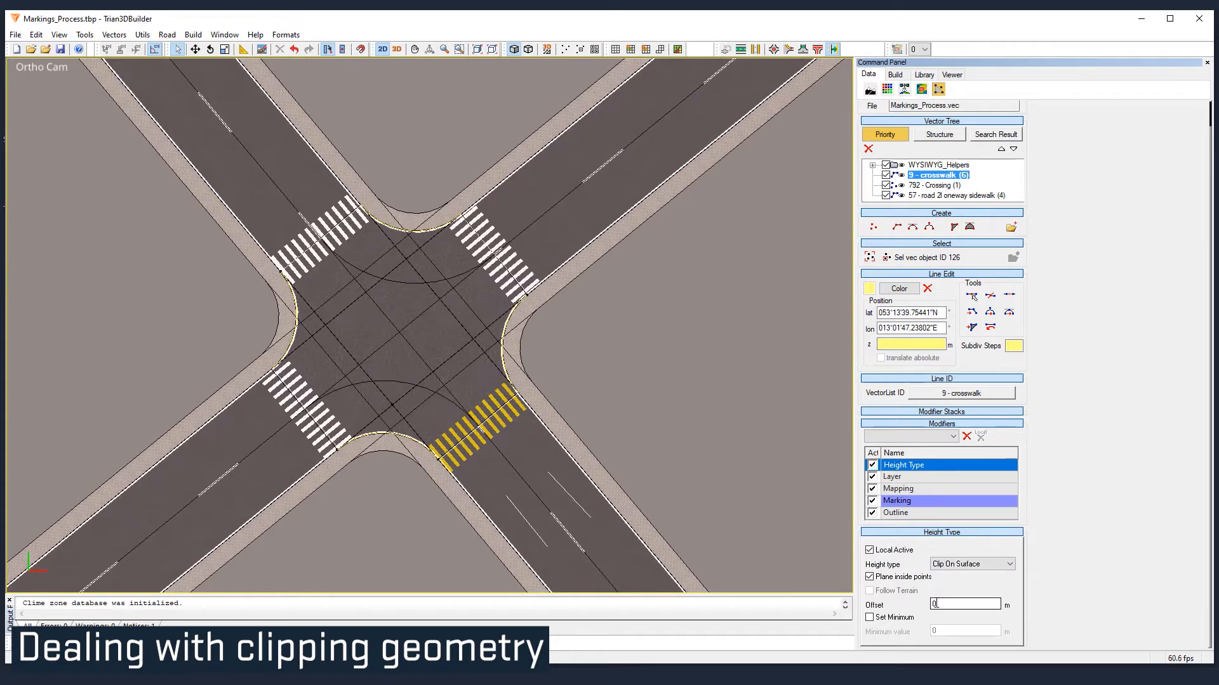
pyautogui.click(933, 604)
pyautogui.write('.001')
pyautogui.press('Return')
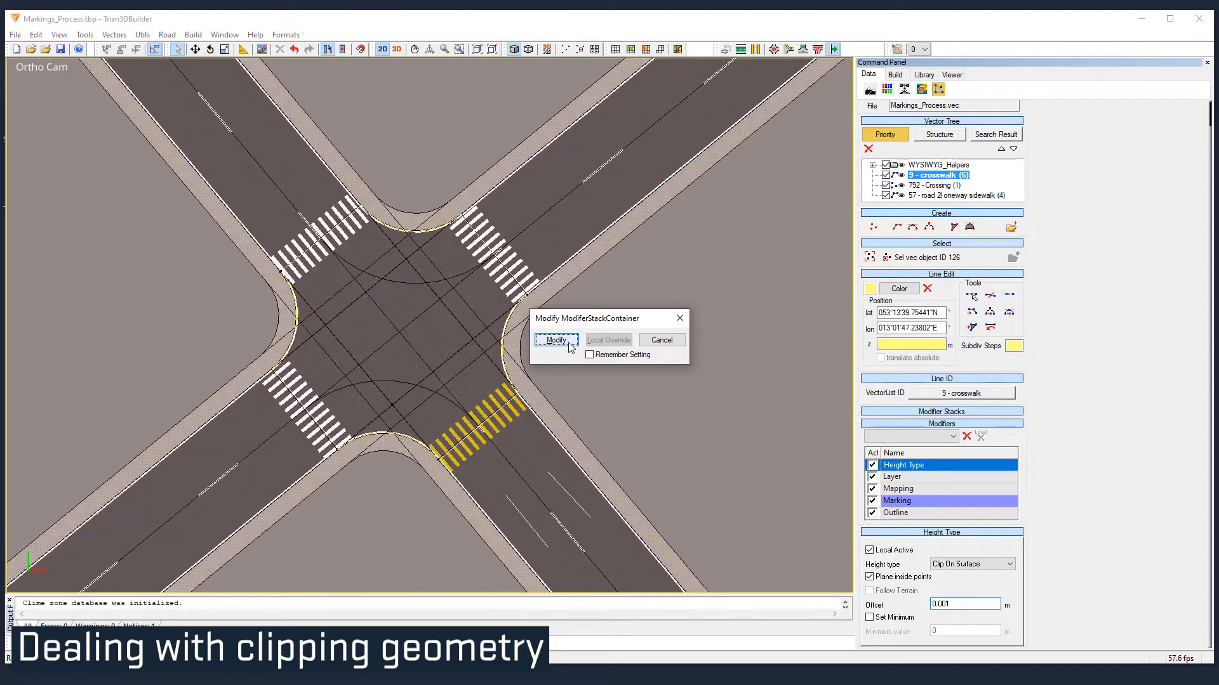
pyautogui.click(569, 343)
# - Rebuild the terrain and view the intersection's markings in 3D from an oblique angle
pyautogui.click(193, 35)
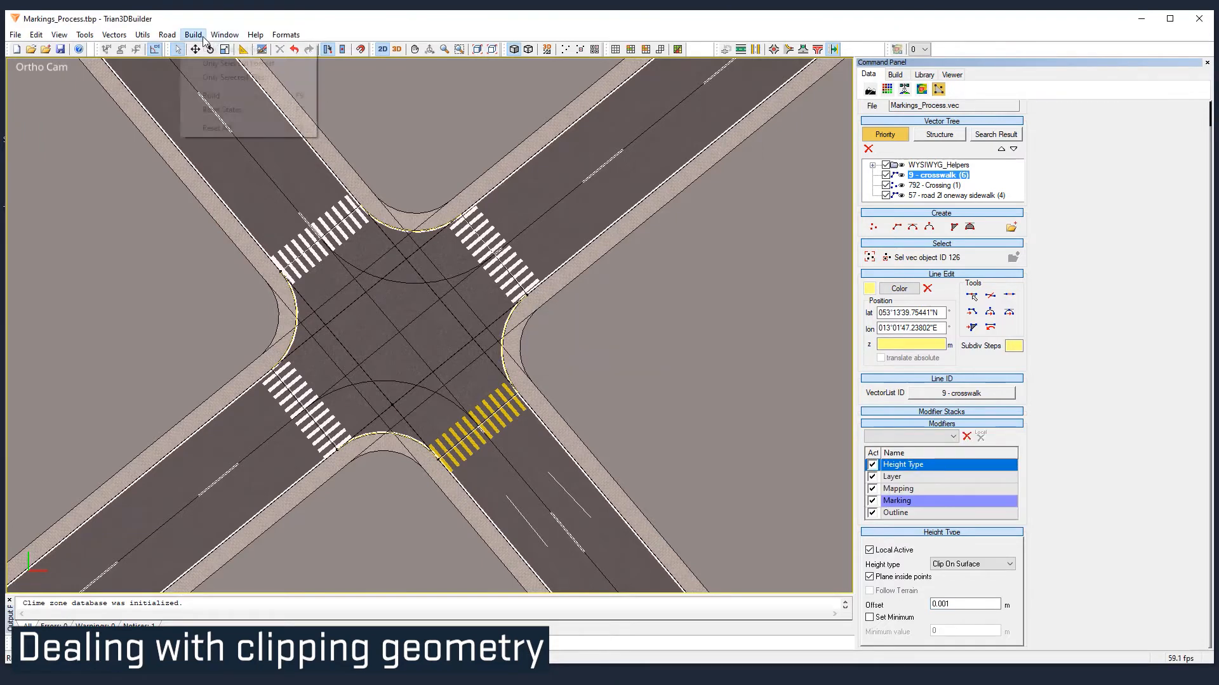
pyautogui.click(242, 98)
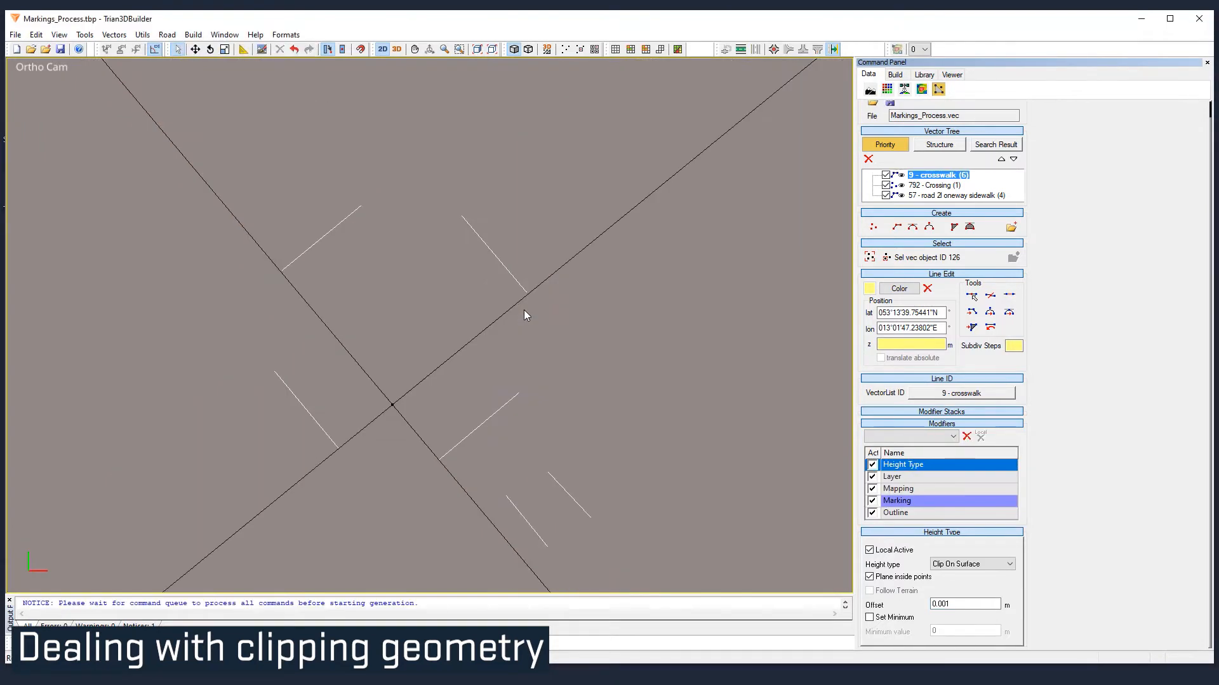
pyautogui.click(395, 52)
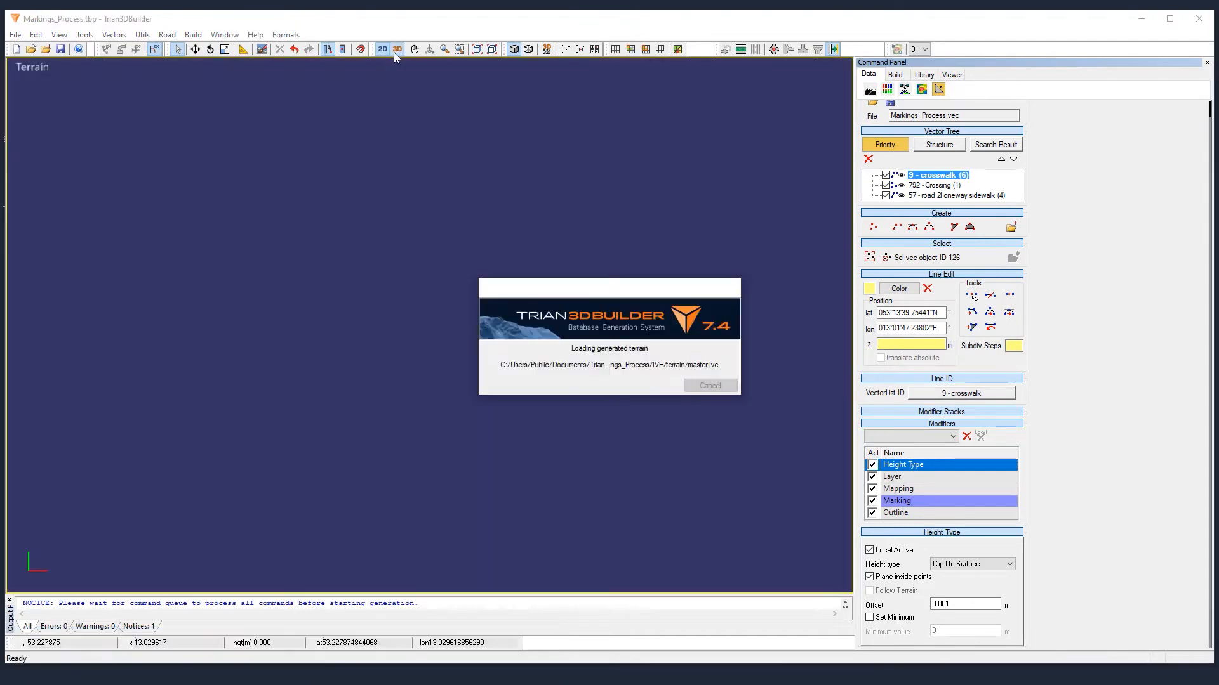
pyautogui.moveTo(581, 291); pyautogui.dragTo(611, 317, button='middle')
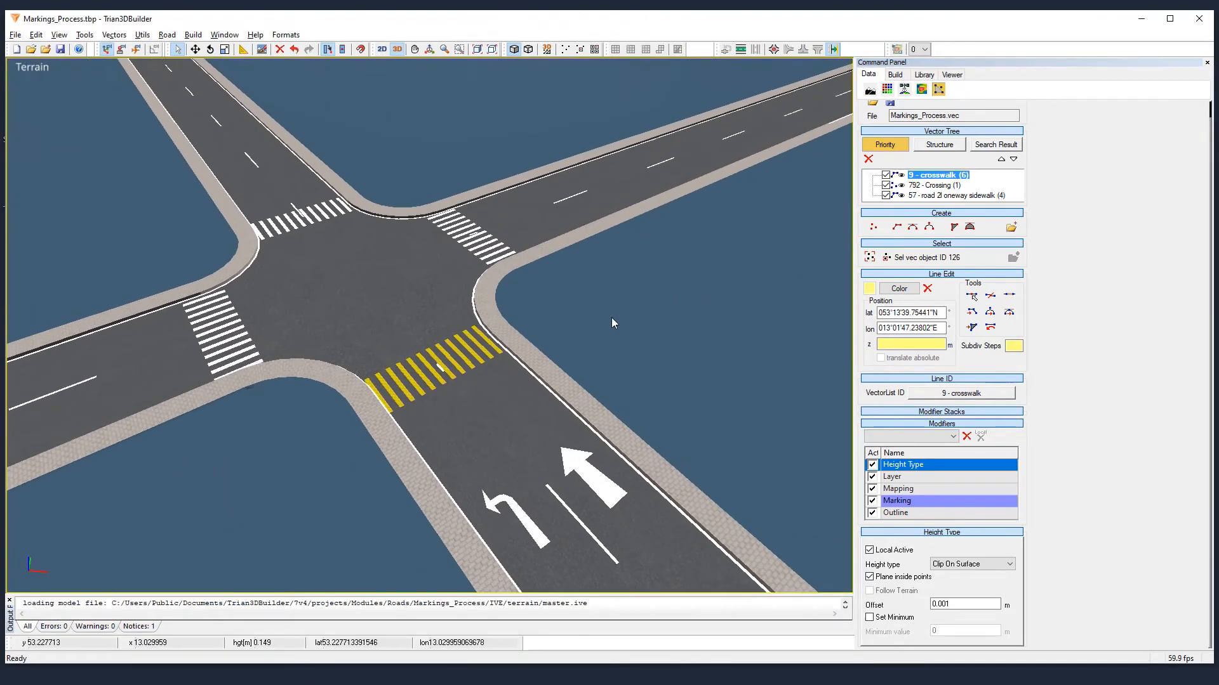
# - Select the straight arrow's line in element mode, set its marking width to 0.6, and return to list mode
pyautogui.click(908, 501)
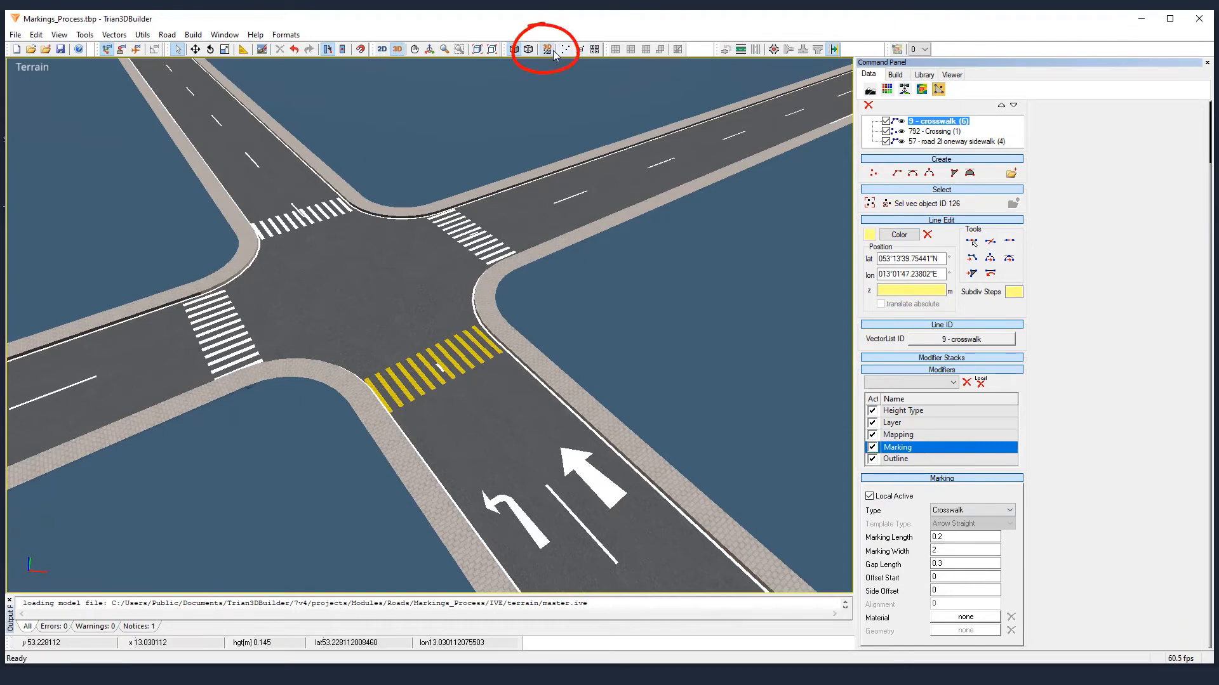
pyautogui.rightClick(556, 448)
pyautogui.click(562, 444)
pyautogui.click(563, 448)
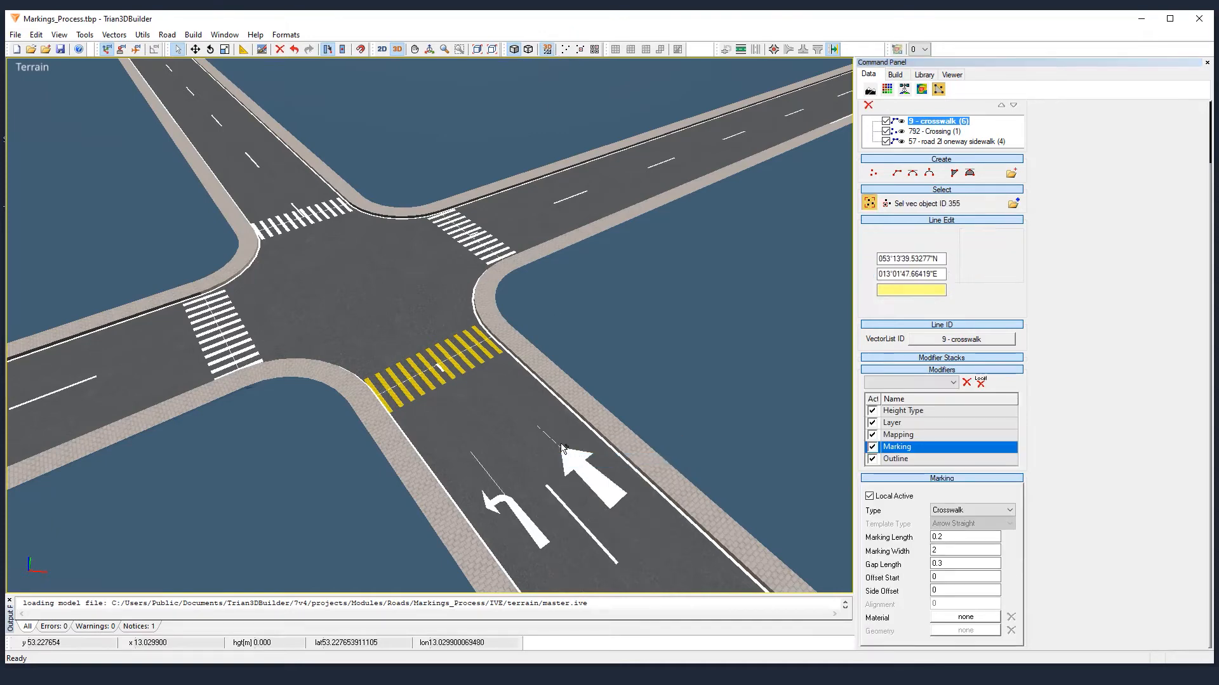
pyautogui.doubleClick(951, 552)
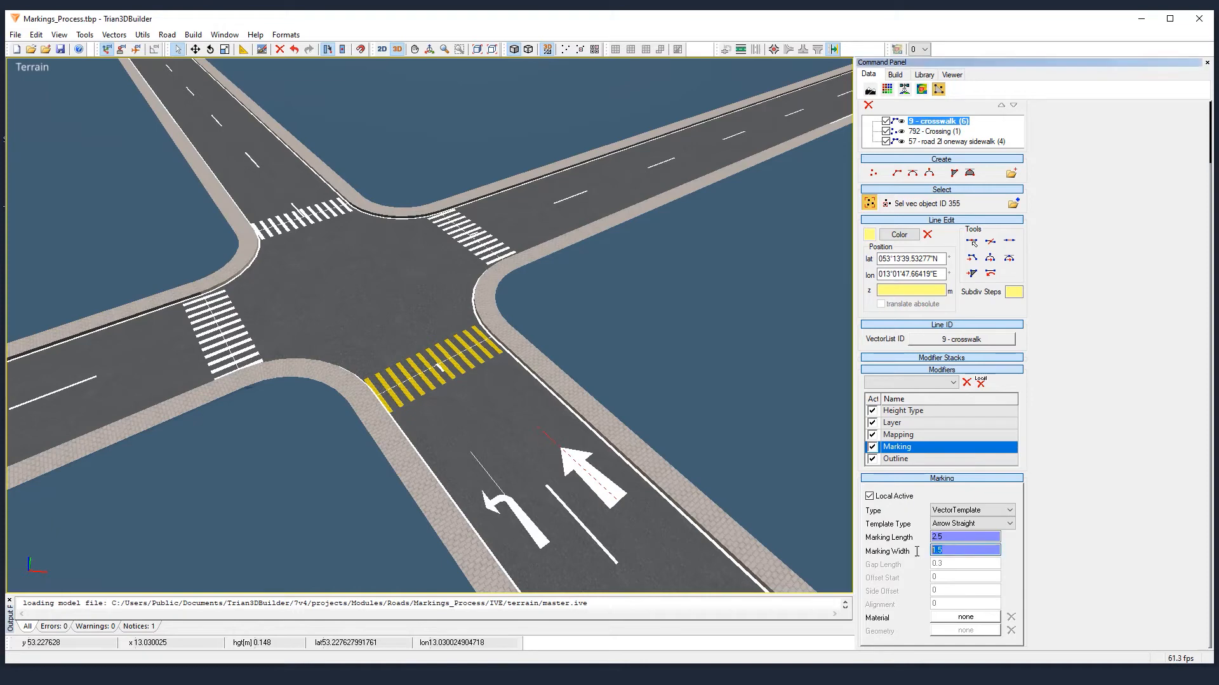
pyautogui.write('0.6')
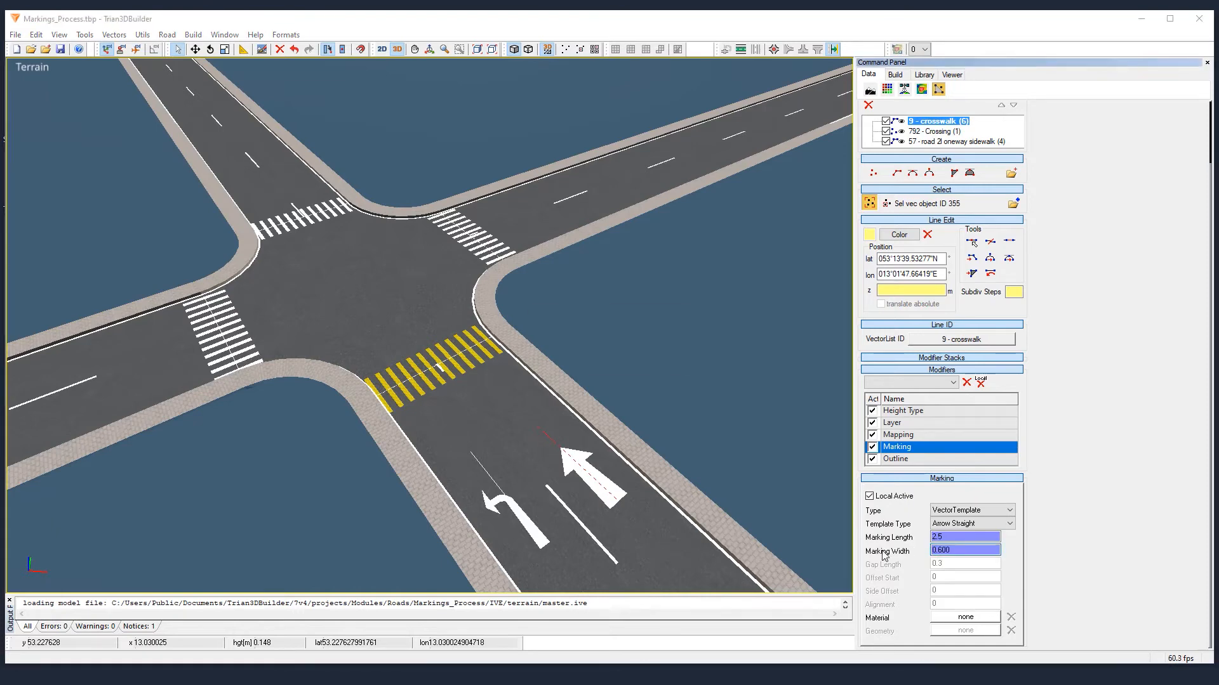
pyautogui.press('Return')
pyautogui.click(619, 342)
pyautogui.rightClick(624, 342)
pyautogui.click(641, 349)
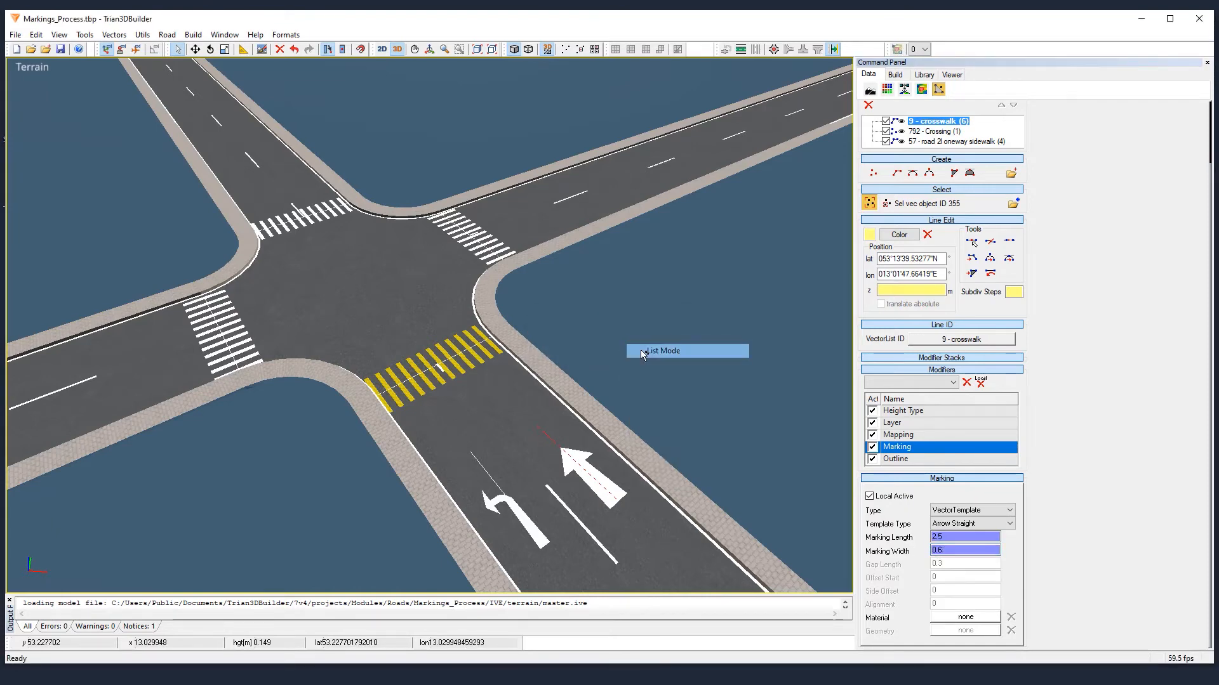
# - Build the terrain again and check the narrower straight arrow beside the left-turn arrow in 3D
pyautogui.click(192, 35)
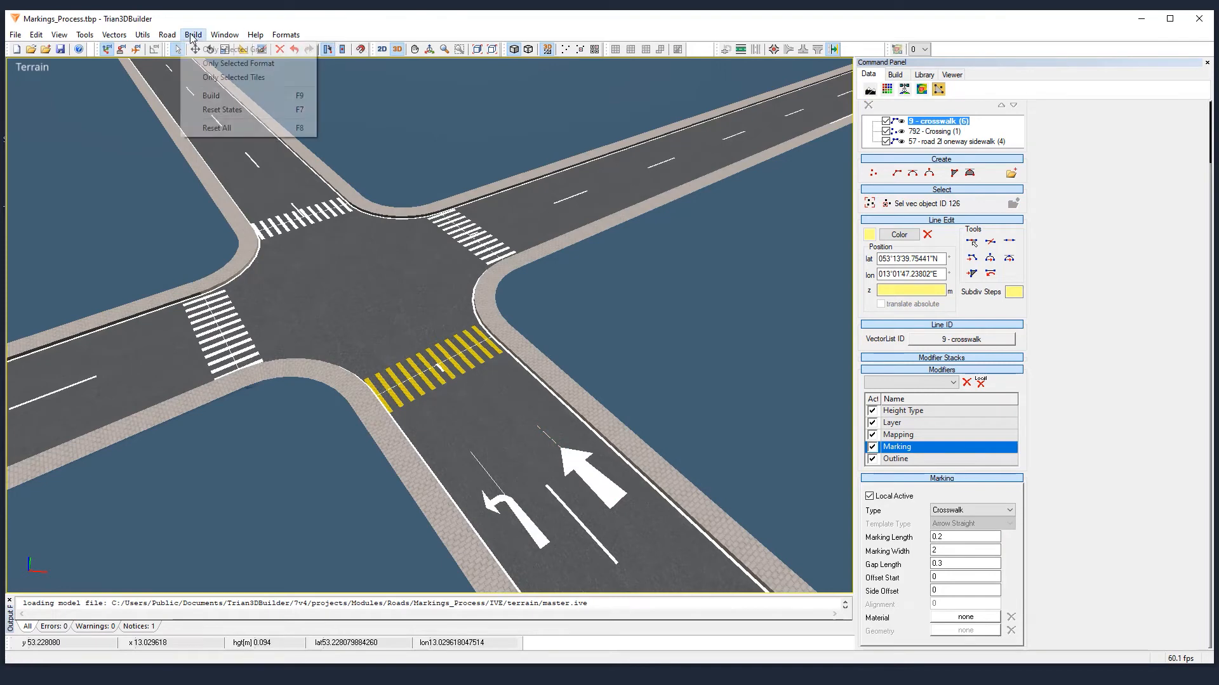
pyautogui.click(204, 98)
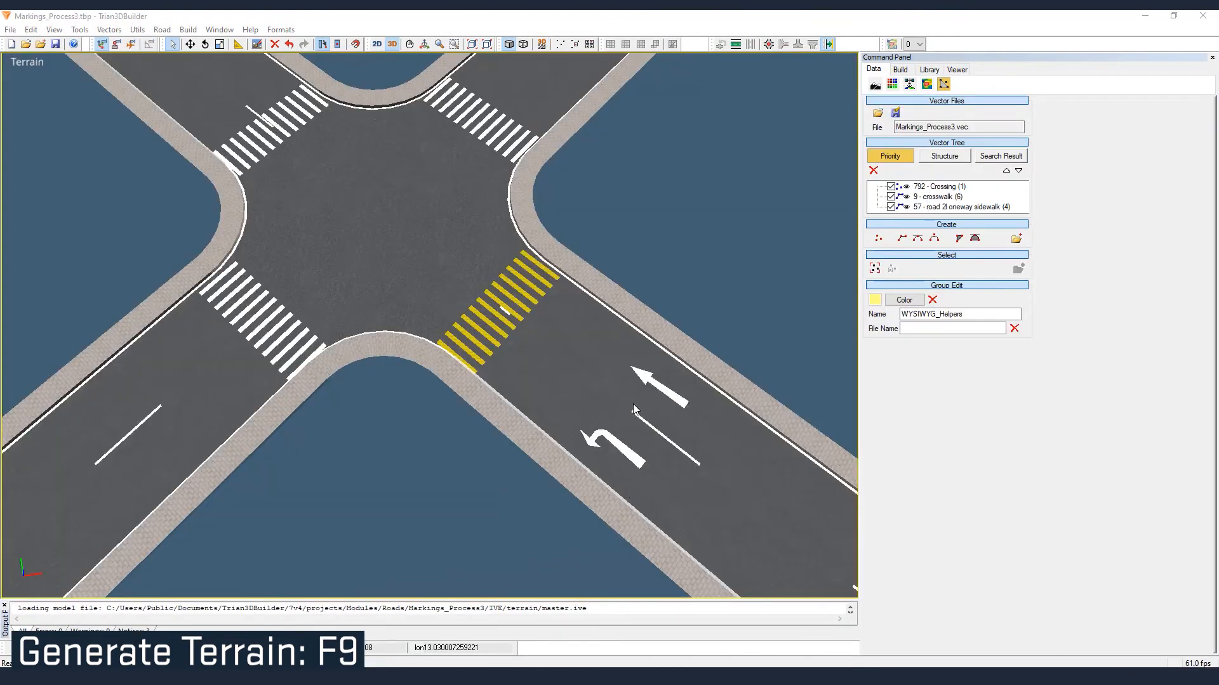
pyautogui.scroll(-4, 619, 403)
pyautogui.scroll(5, 596, 405)
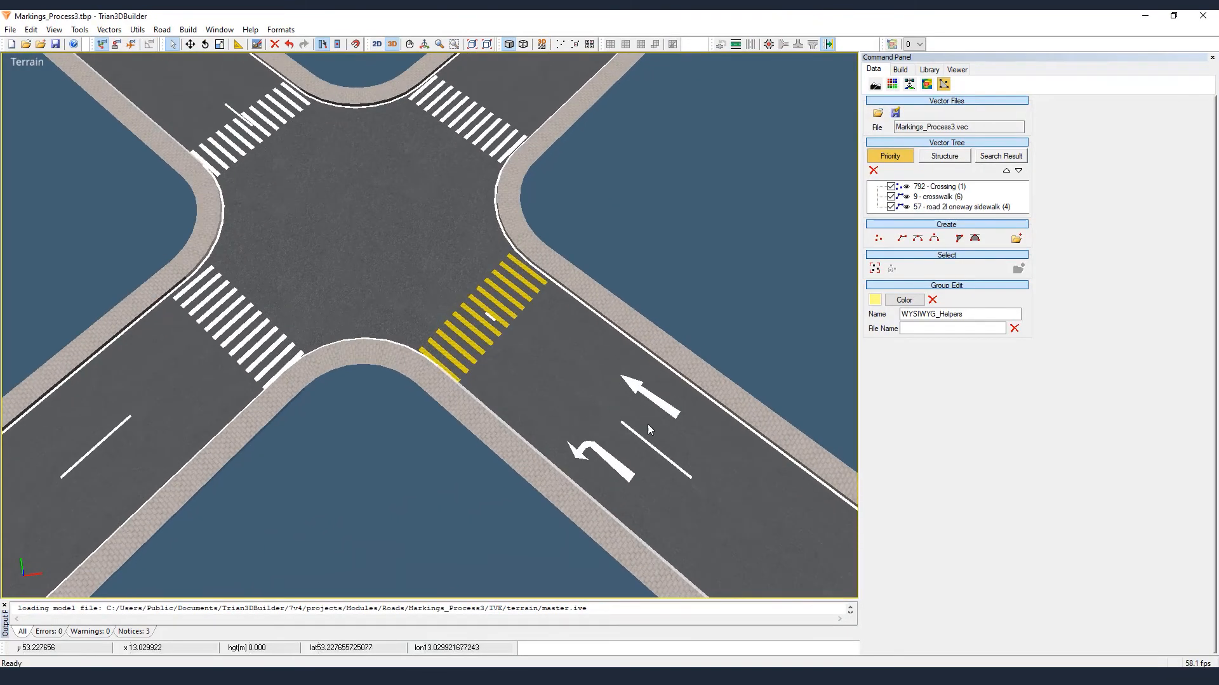
pyautogui.moveTo(413, 326); pyautogui.dragTo(531, 391, button='middle')
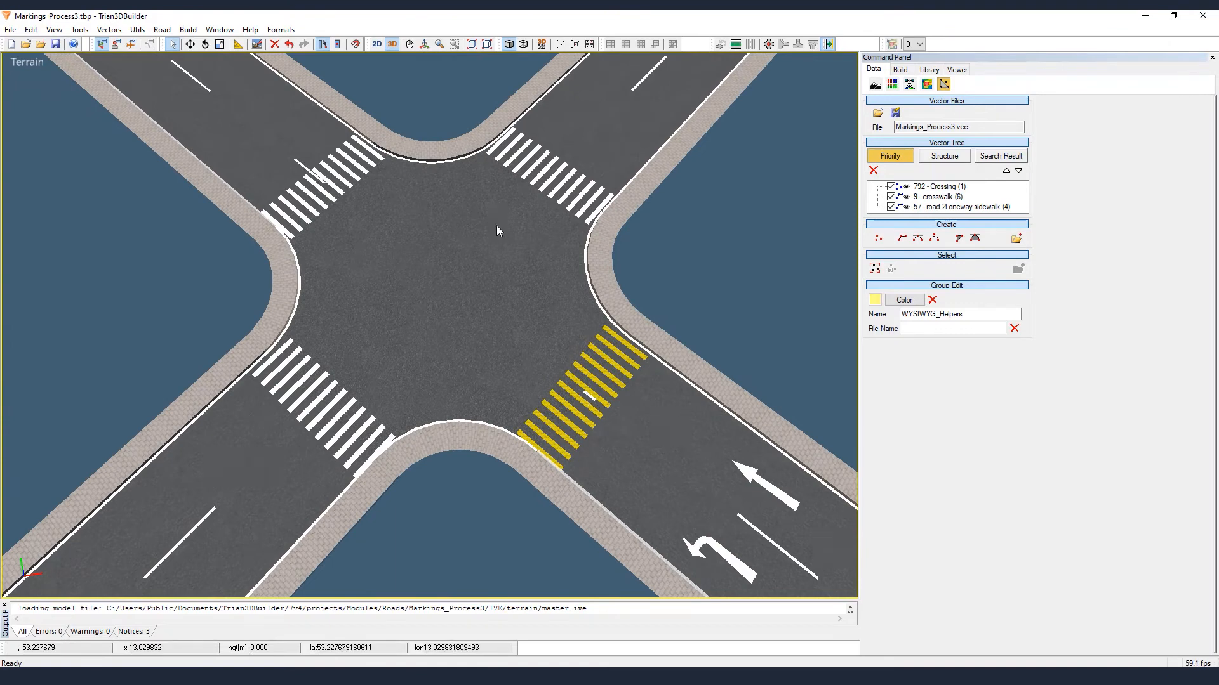
# - Return to the 2D view, select all vector lists around the intersection, and generate the crossing and its roads
pyautogui.click(375, 47)
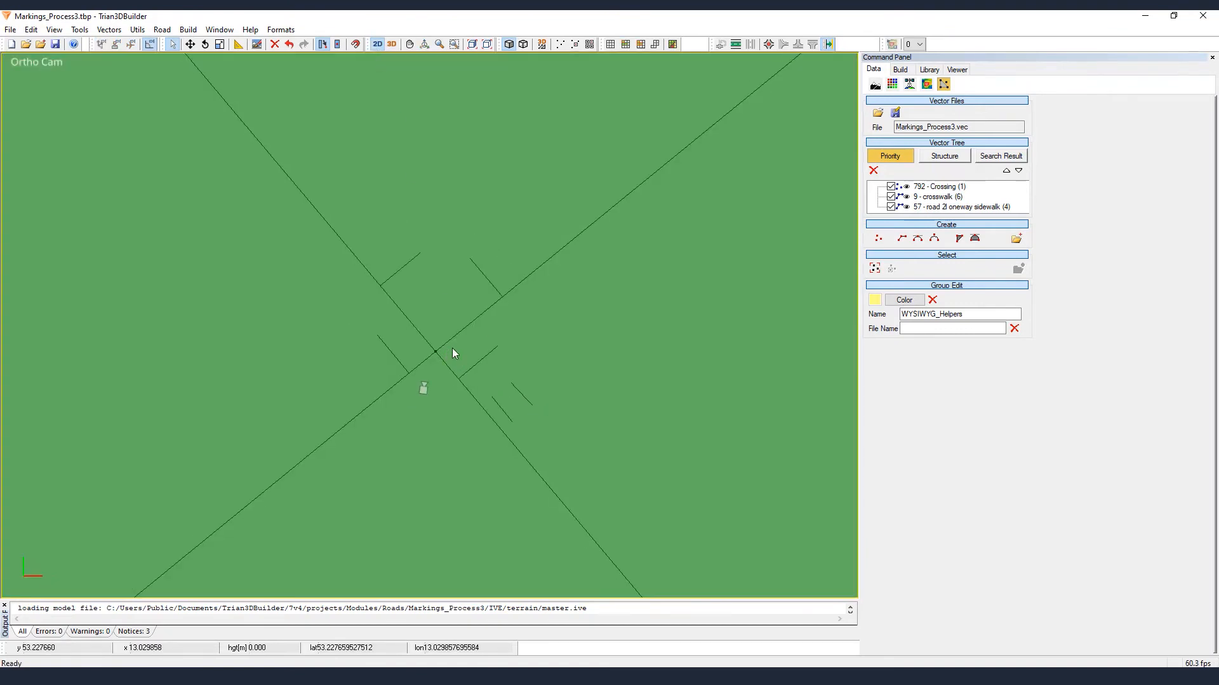
pyautogui.moveTo(603, 162); pyautogui.dragTo(386, 461)
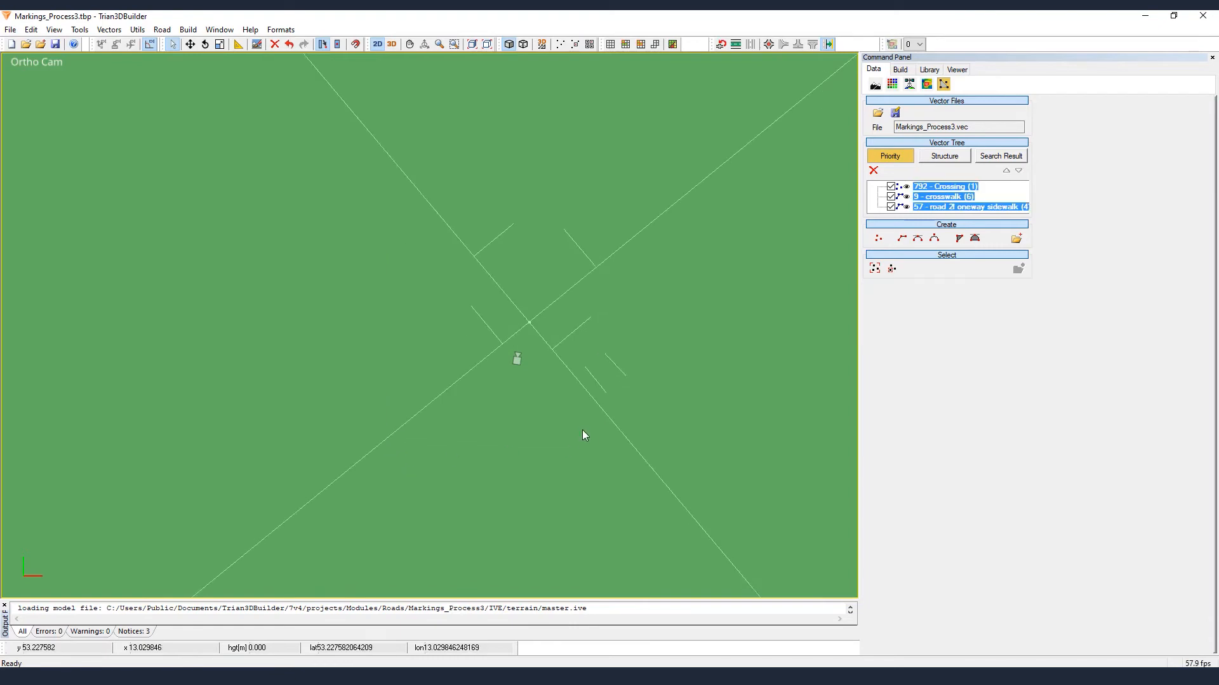
pyautogui.hotkey('ctrl', 'r')
pyautogui.scroll(2, 513, 239)
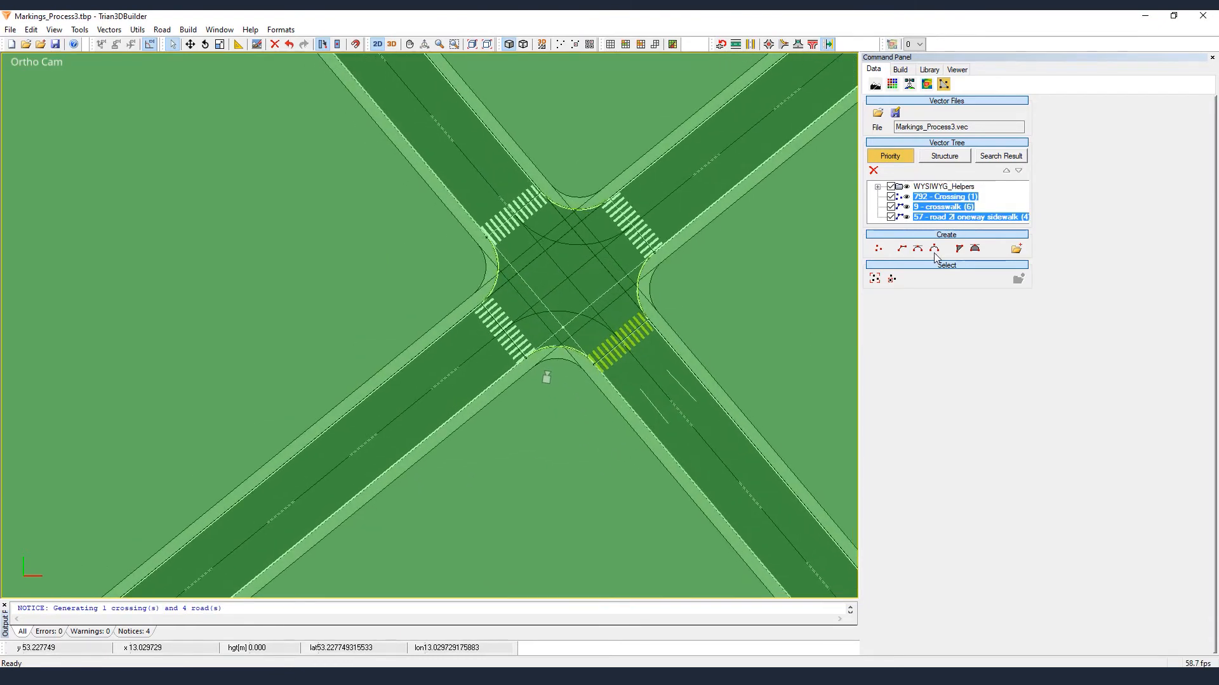
# - Reset all tiles for all grids and clear the vector selection
pyautogui.click(977, 217)
pyautogui.moveTo(465, 231); pyautogui.dragTo(422, 239, button='middle')
pyautogui.scroll(2, 454, 296)
pyautogui.press('F8')
pyautogui.rightClick(496, 259)
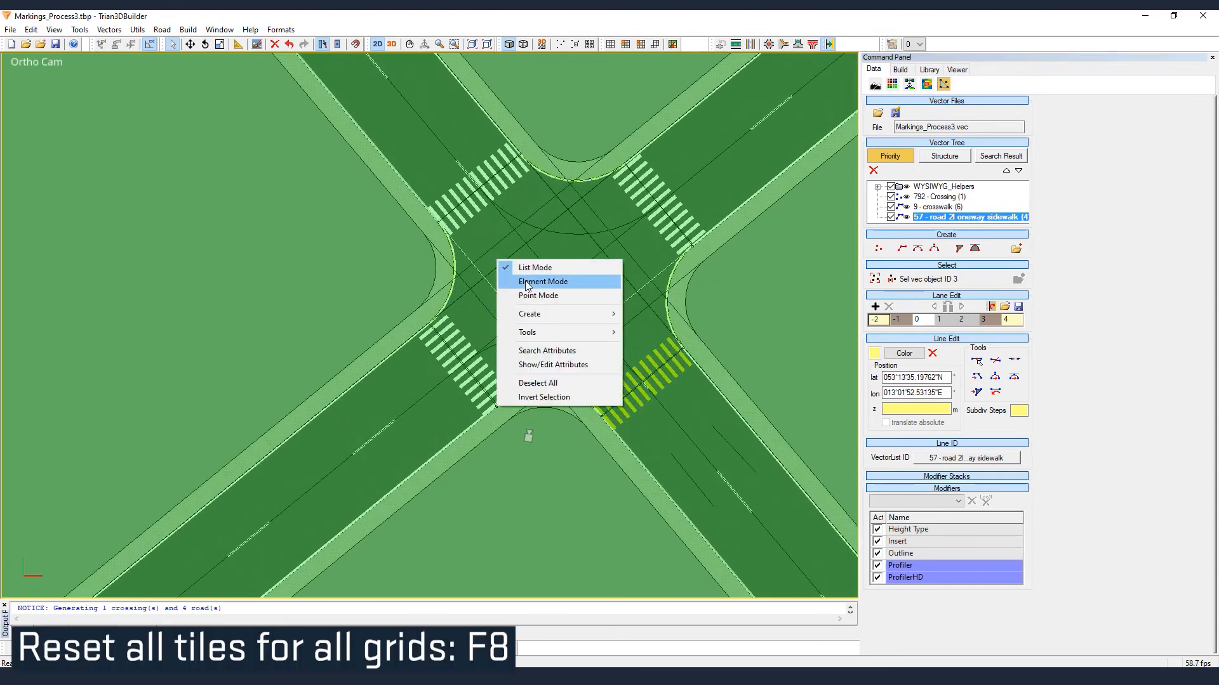
pyautogui.click(535, 84)
pyautogui.scroll(-2, 467, 366)
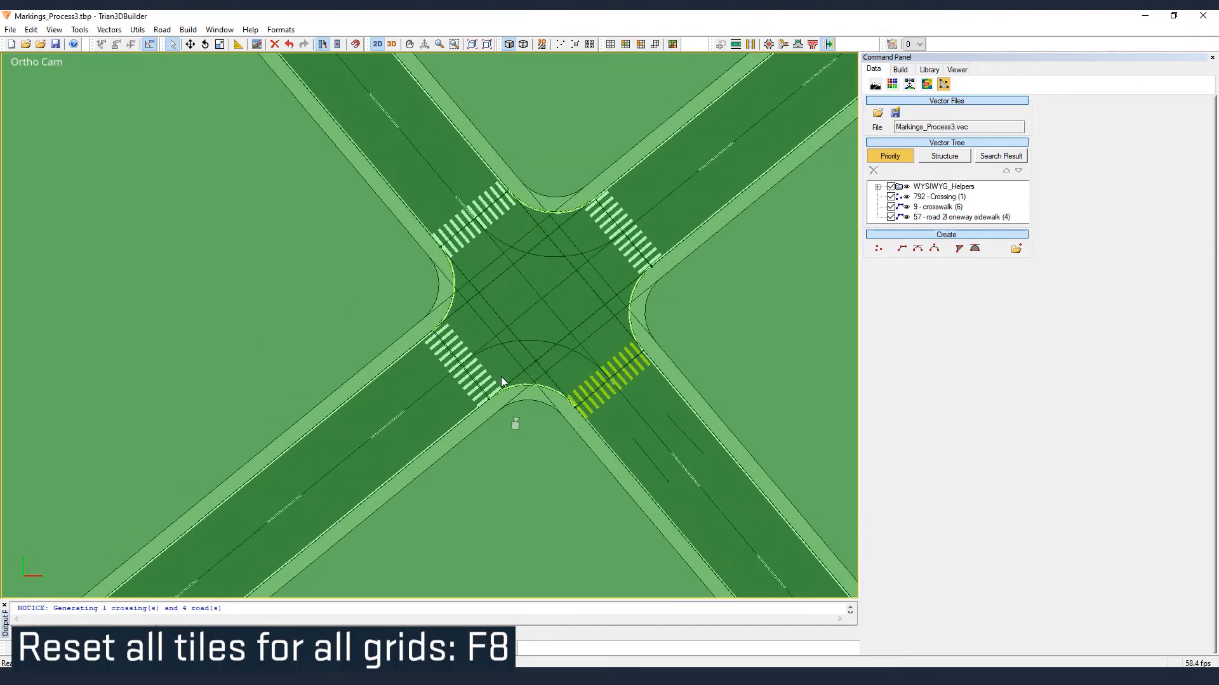
pyautogui.moveTo(501, 376); pyautogui.dragTo(468, 383, button='middle')
pyautogui.press('F8')
pyautogui.click(659, 373)
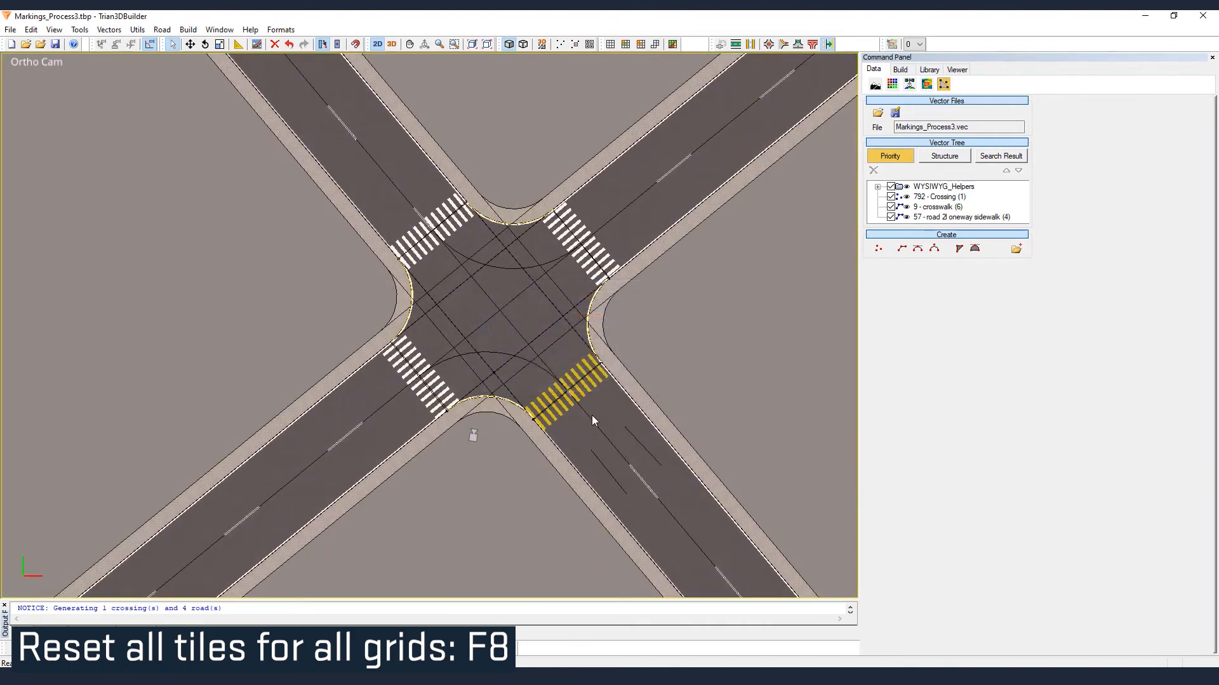
pyautogui.scroll(1, 644, 330)
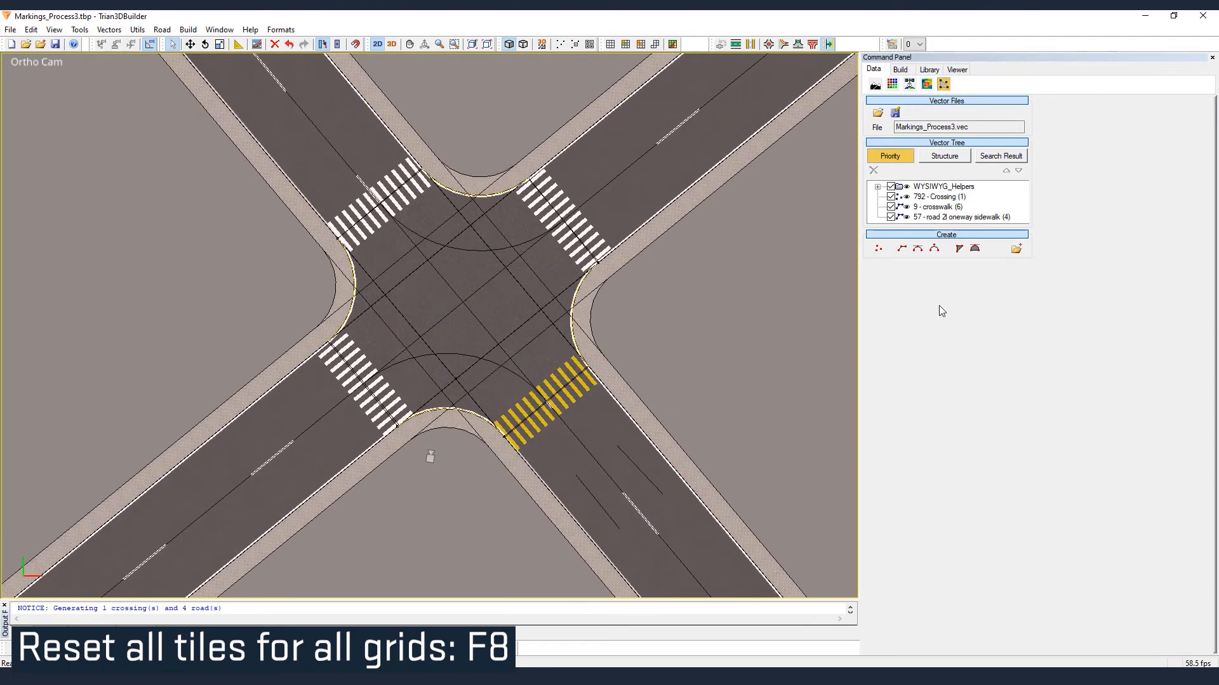
# - Select the two-lane road list and bring up the ProfileLaneHD settings for the lane 1 HD separators
pyautogui.click(977, 218)
pyautogui.scroll(3, 406, 315)
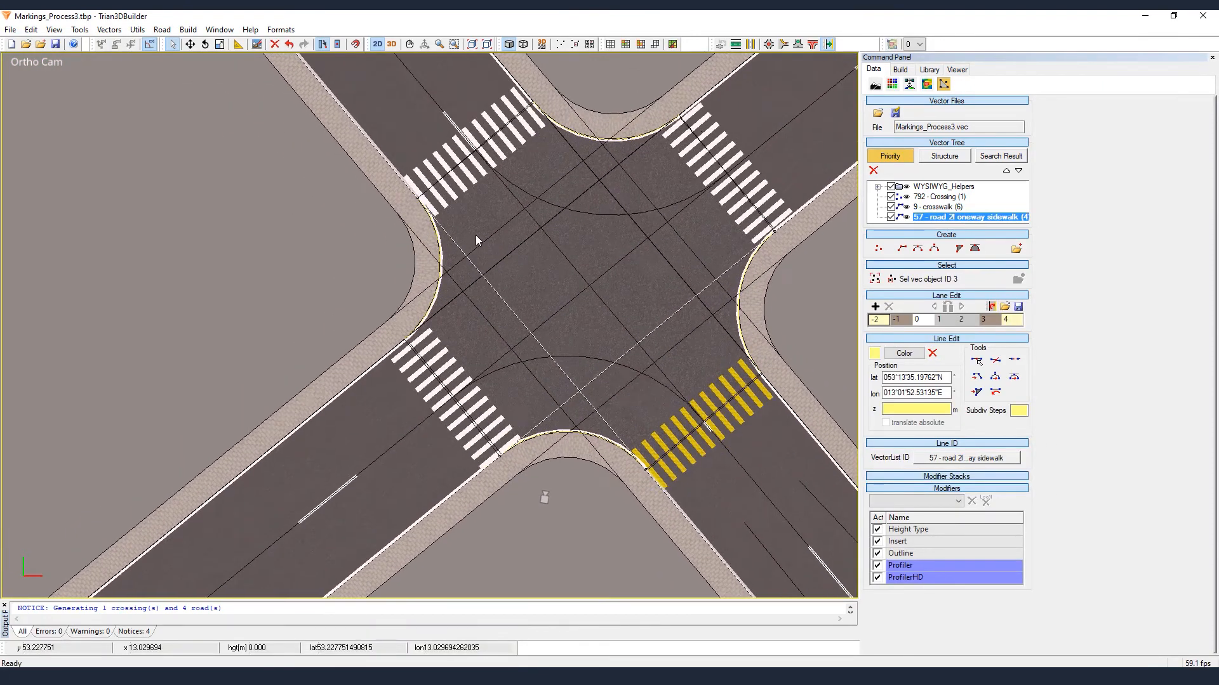
pyautogui.rightClick(623, 299)
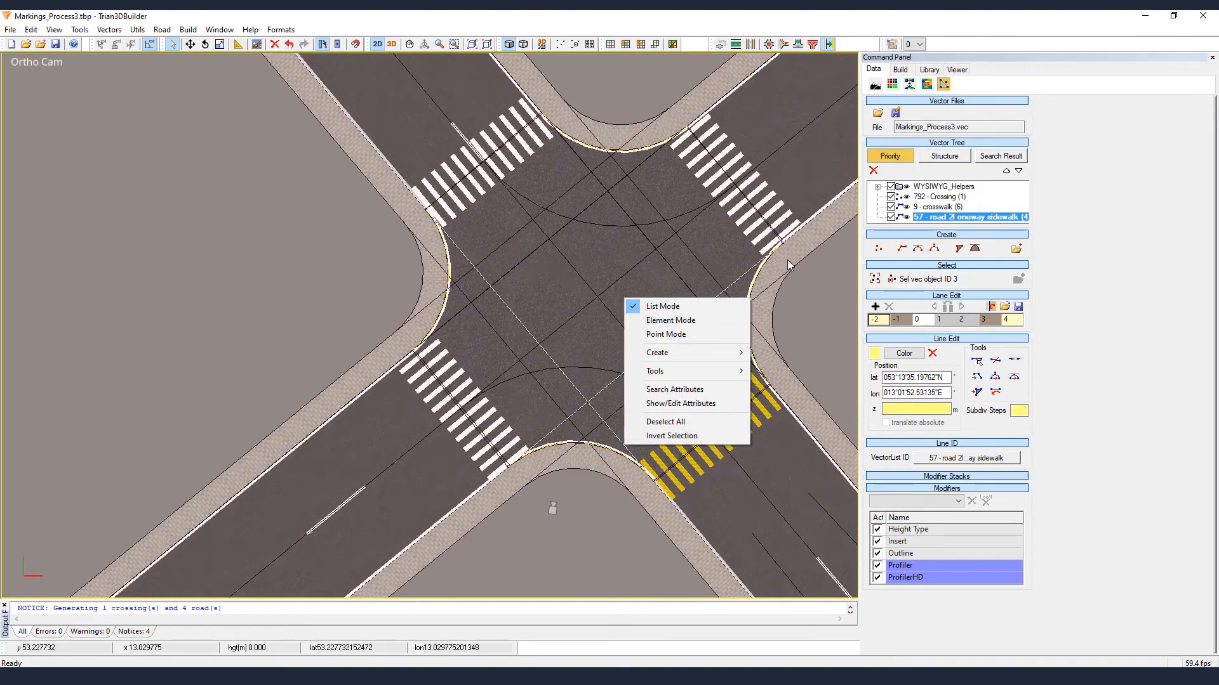
pyautogui.click(948, 324)
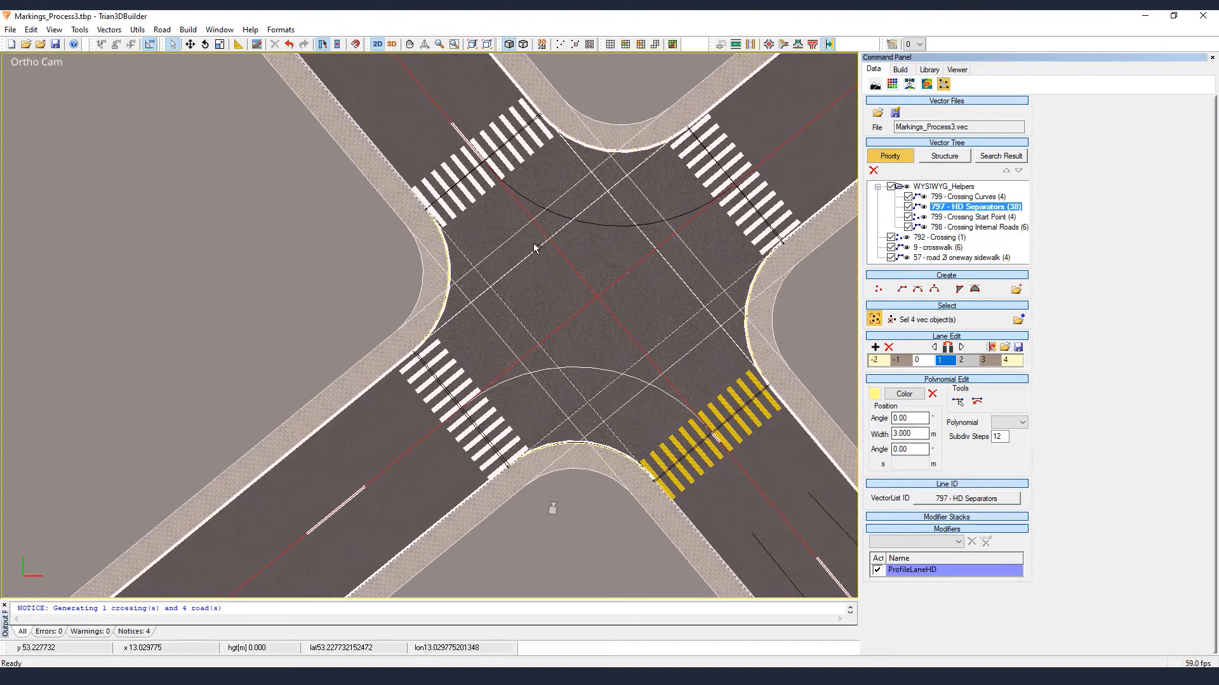
pyautogui.scroll(-2, 522, 245)
pyautogui.moveTo(511, 191); pyautogui.dragTo(506, 203, button='middle')
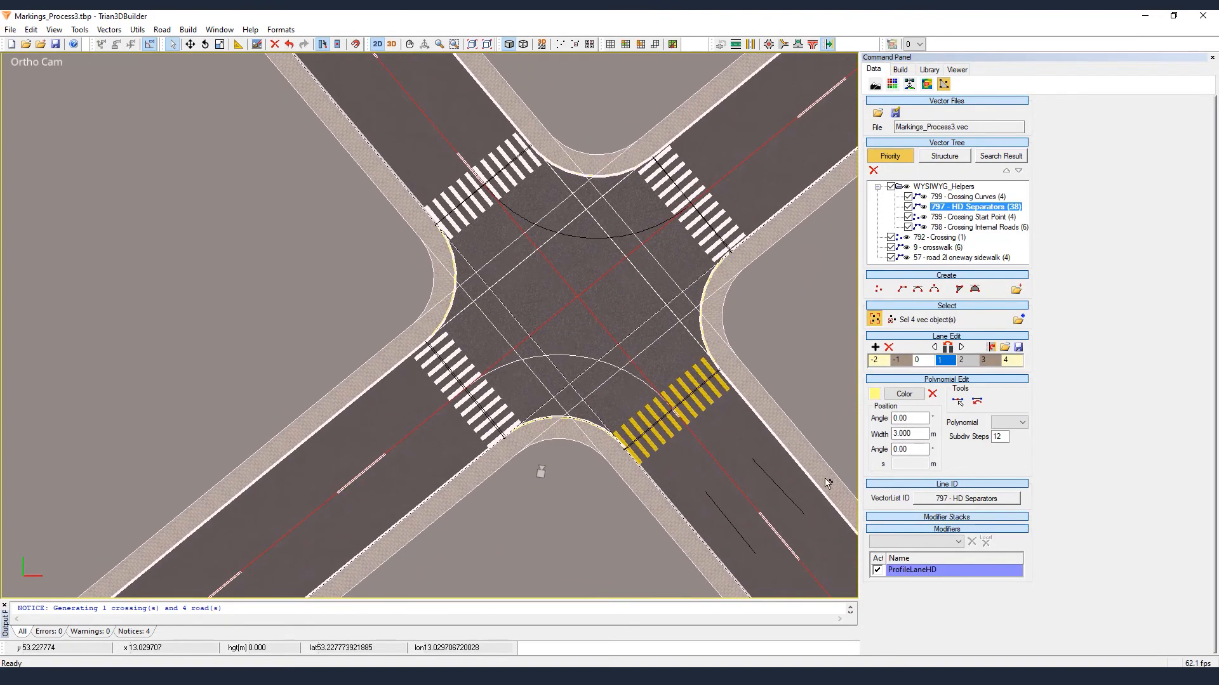
pyautogui.click(912, 571)
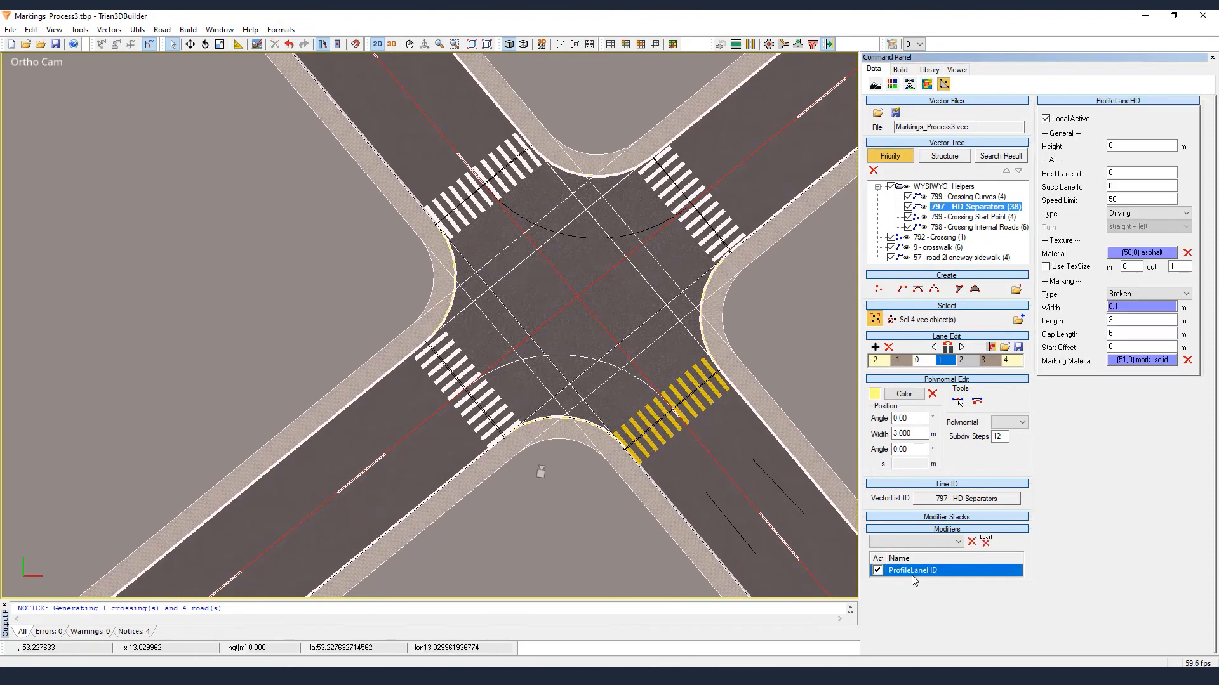
# - Select the lane 1 center separator of the road opposite the yellow crosswalk and set its marking start offset to 3 m
pyautogui.rightClick(525, 218)
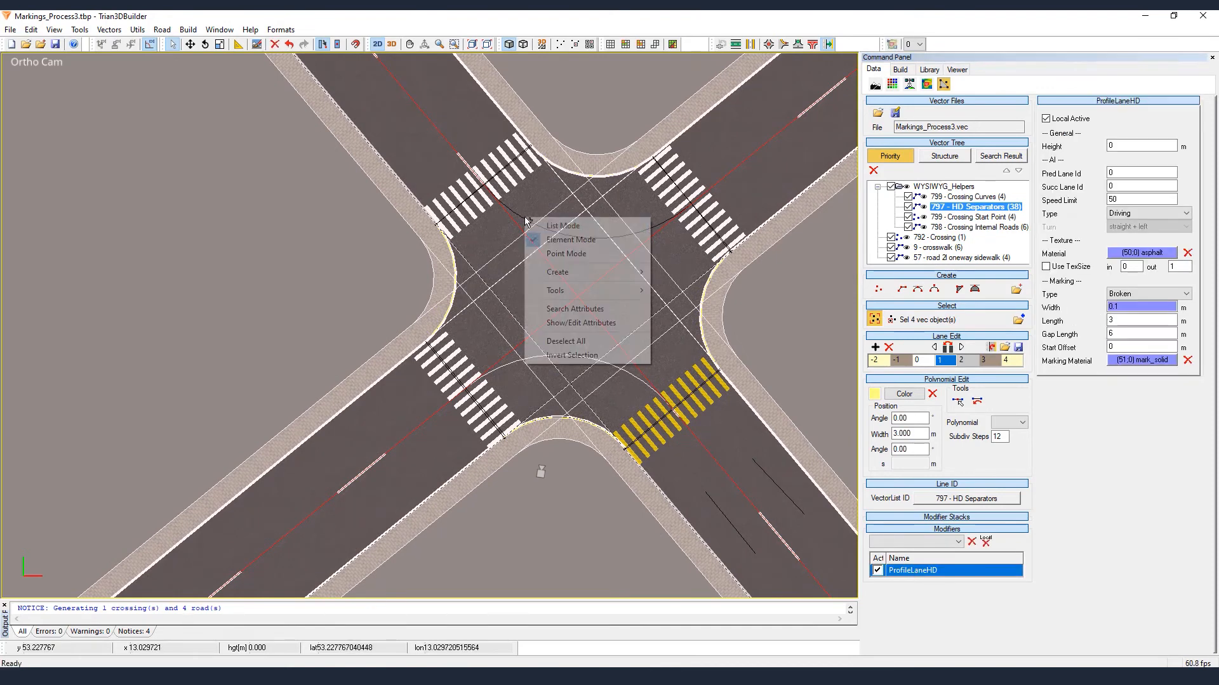
pyautogui.click(513, 225)
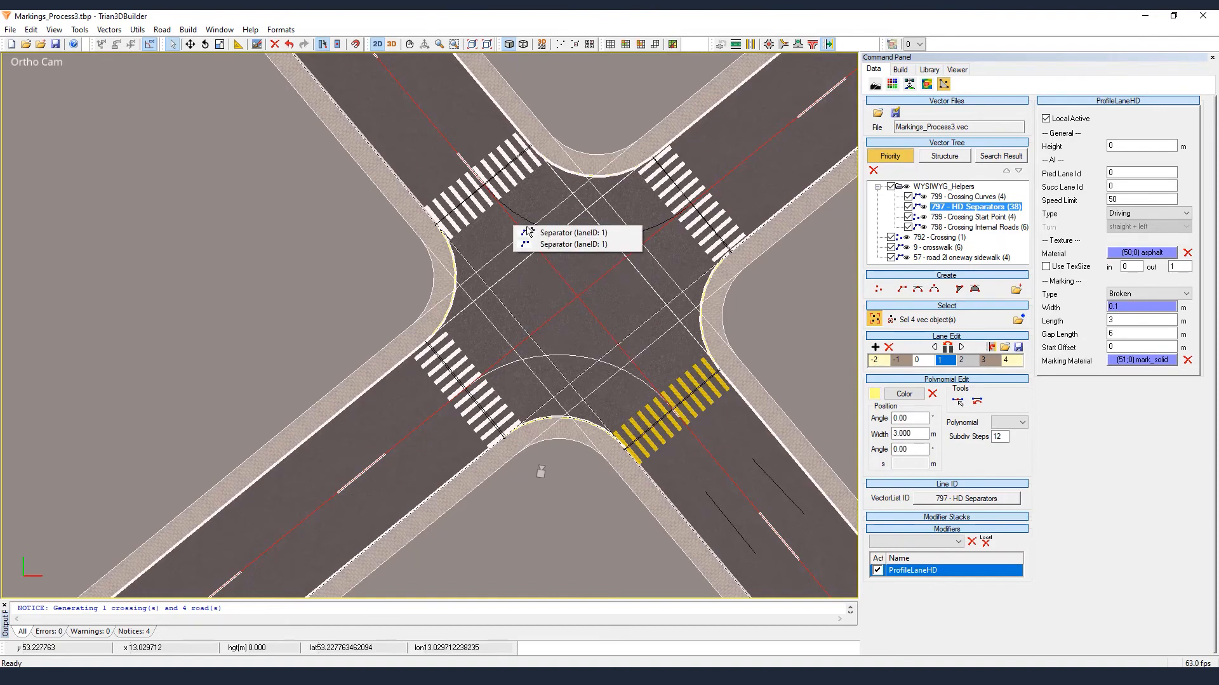
pyautogui.click(528, 229)
pyautogui.click(529, 233)
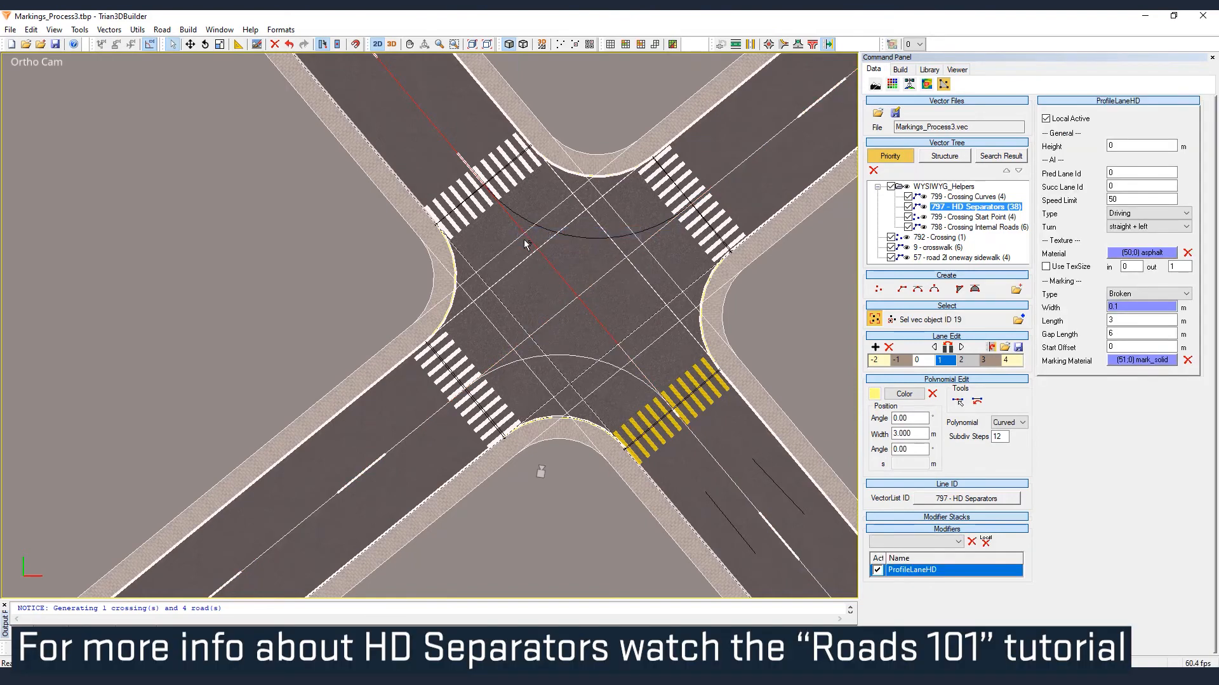
pyautogui.moveTo(496, 200); pyautogui.dragTo(556, 286, button='middle')
pyautogui.click(892, 321)
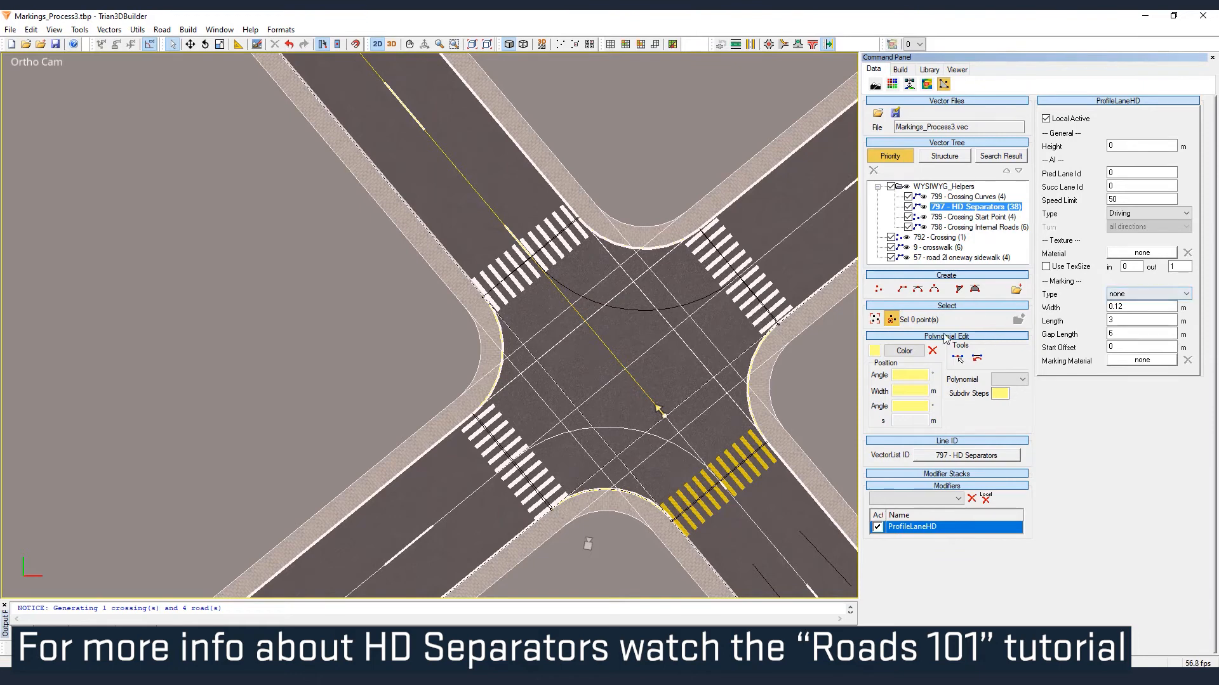
pyautogui.click(874, 319)
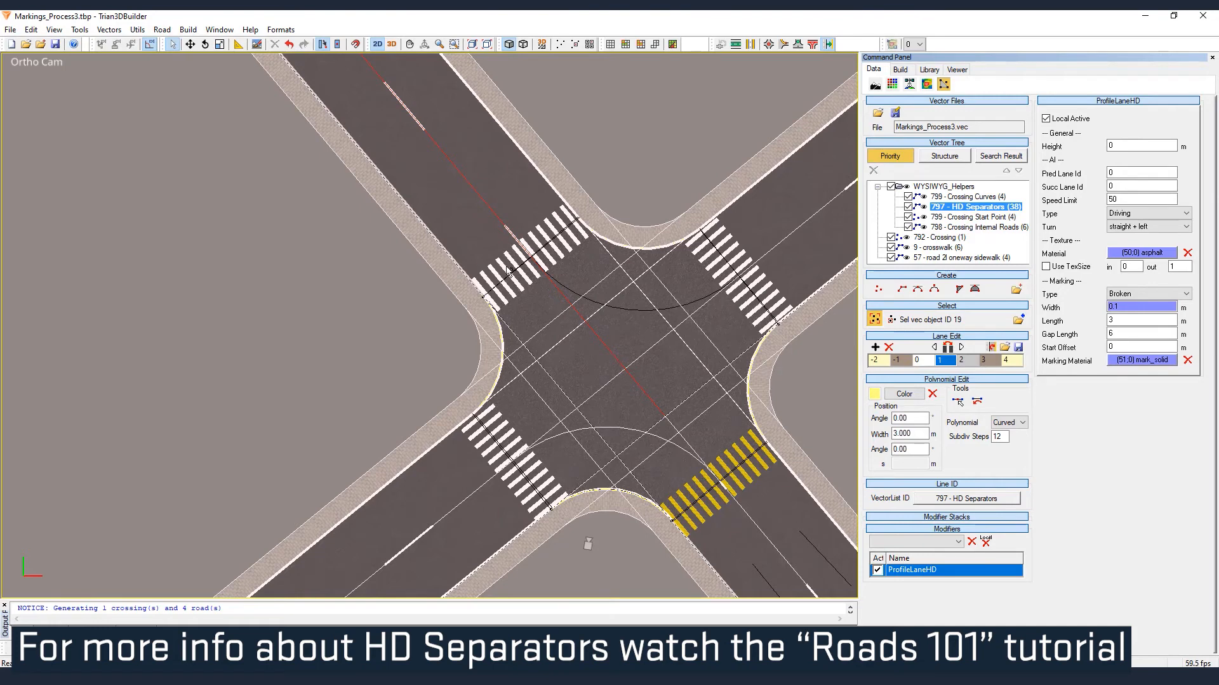
pyautogui.moveTo(481, 304); pyautogui.dragTo(515, 320, button='middle')
pyautogui.click(1121, 347)
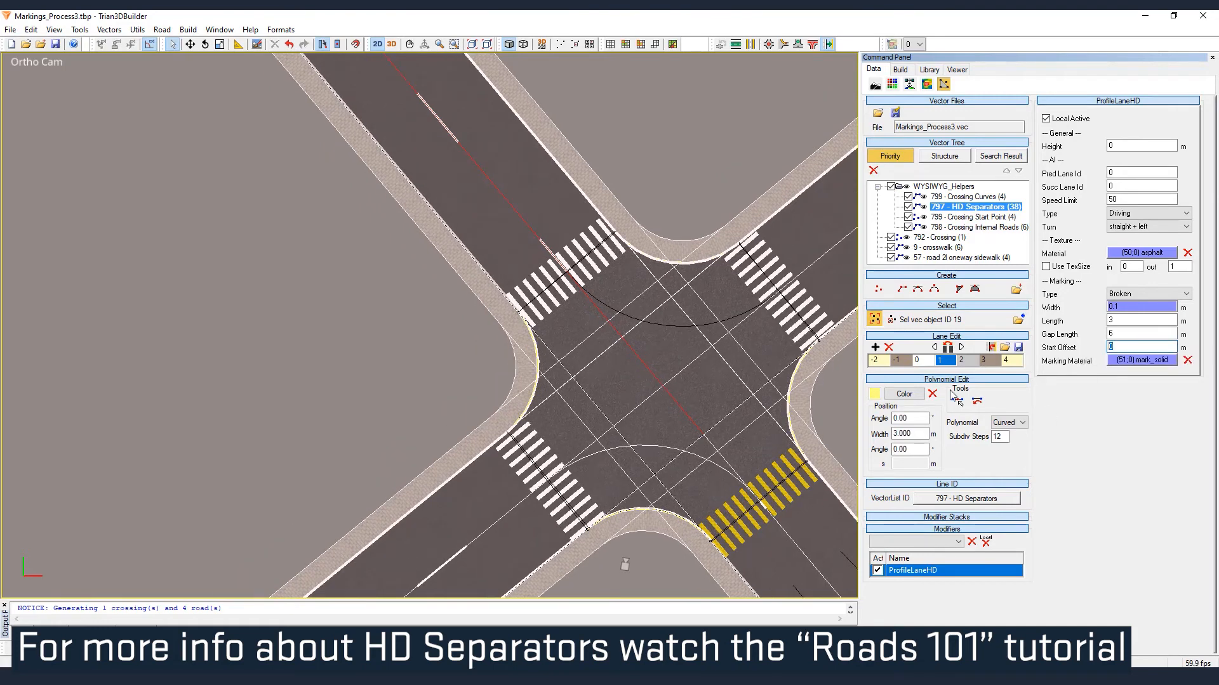
pyautogui.write('3')
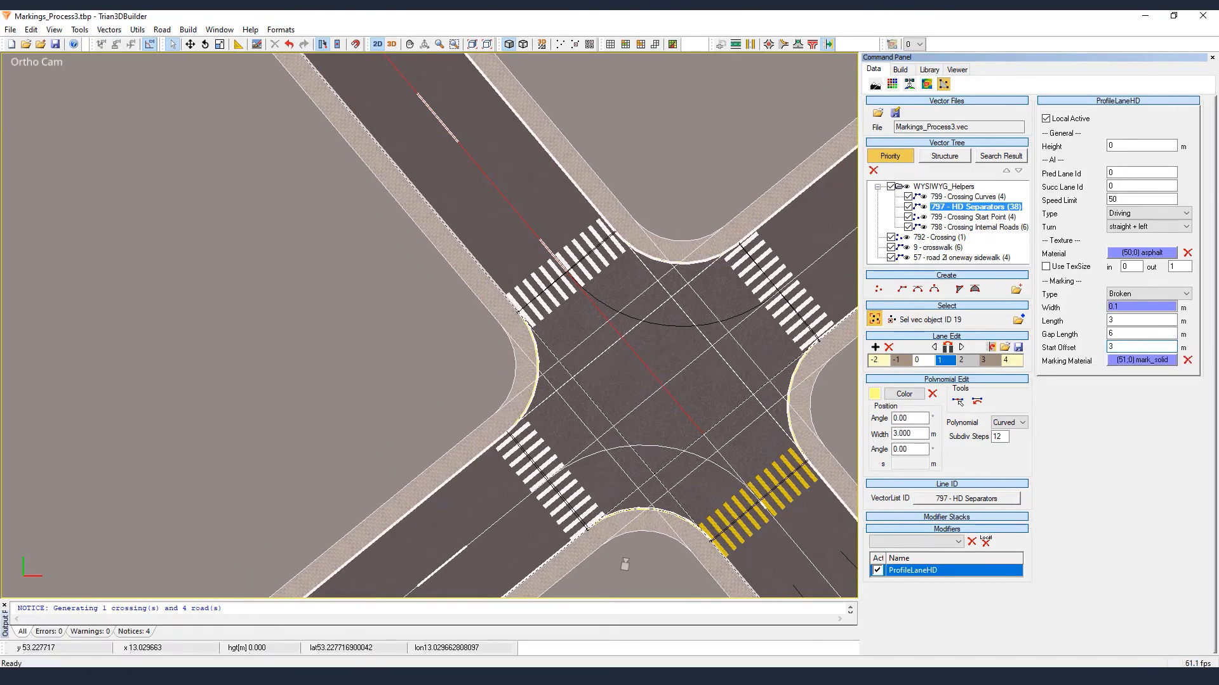
pyautogui.press('Return')
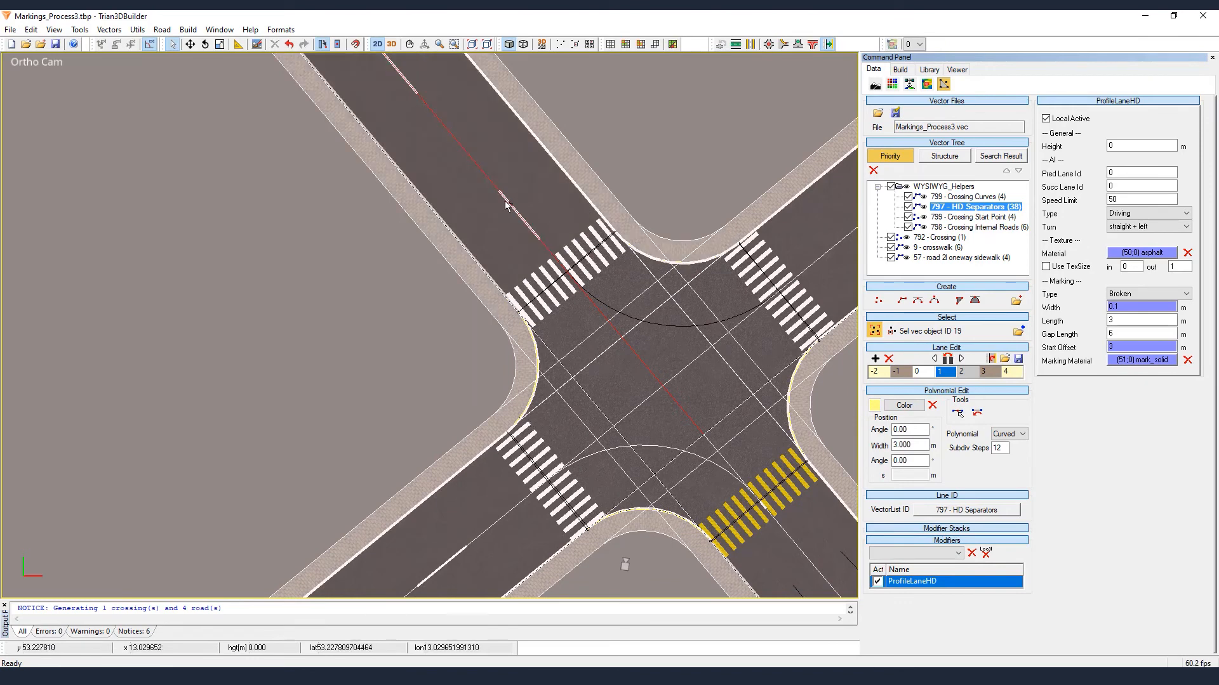
# - Select the center separator of the road with the yellow crosswalk and insert a polynomial point just outside that crosswalk
pyautogui.moveTo(649, 406); pyautogui.dragTo(500, 236, button='middle')
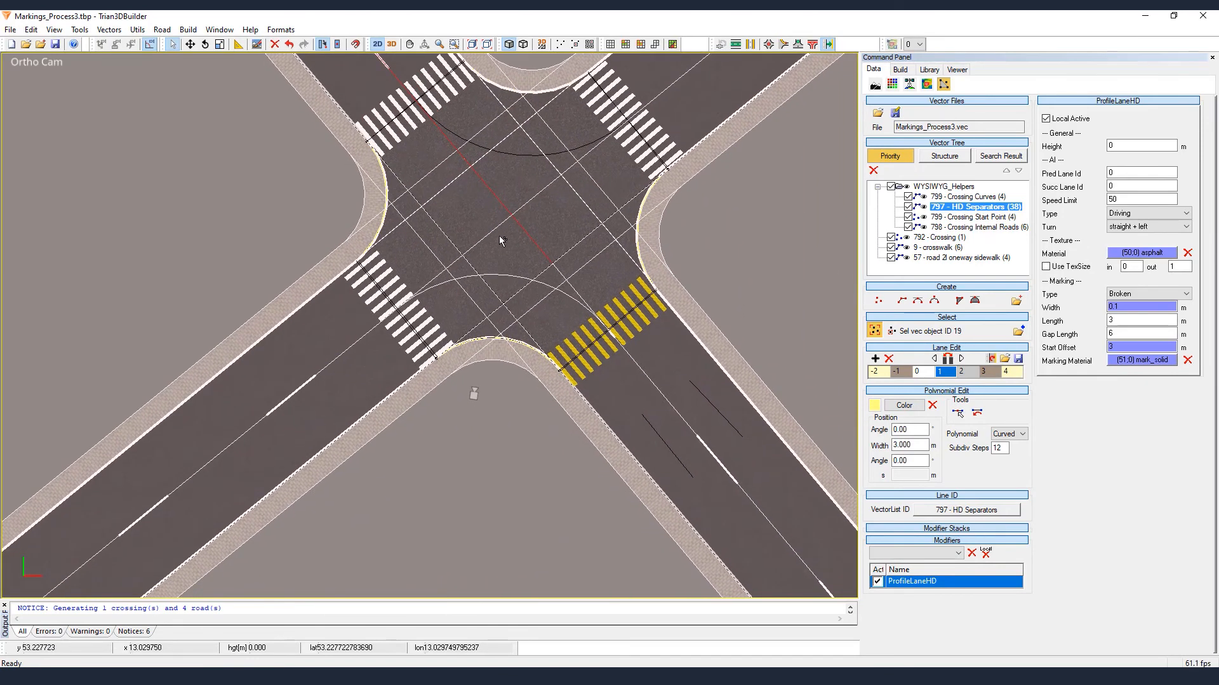
pyautogui.click(638, 368)
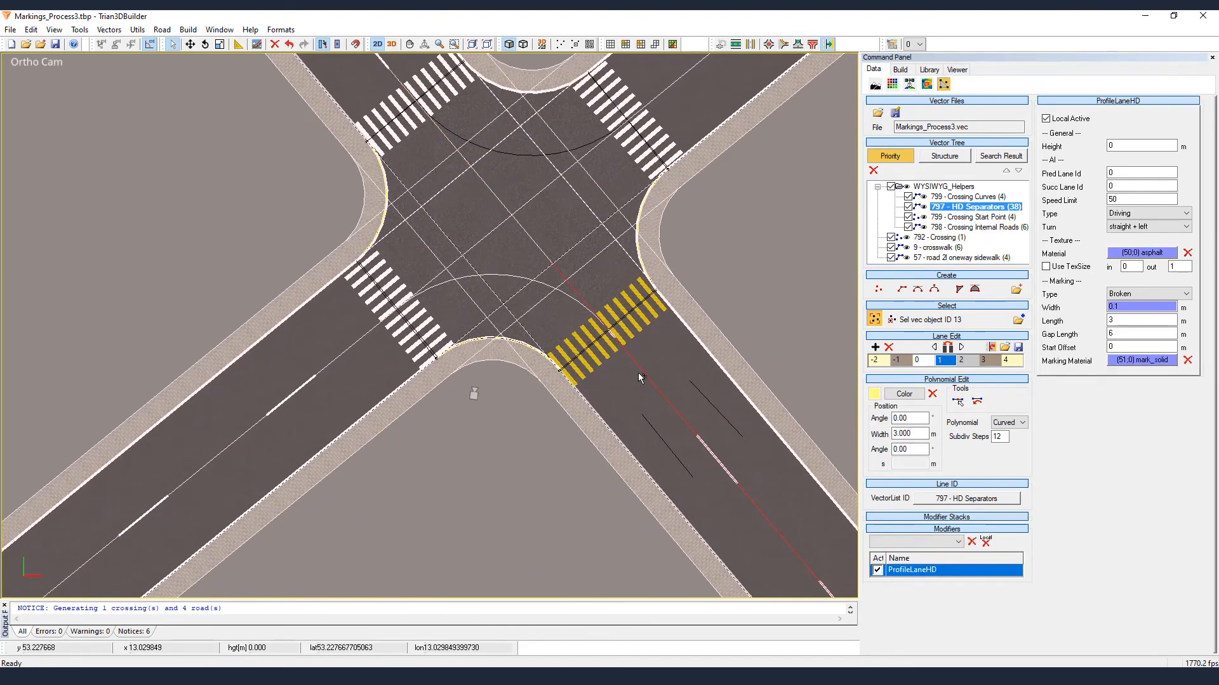
pyautogui.scroll(1, 675, 399)
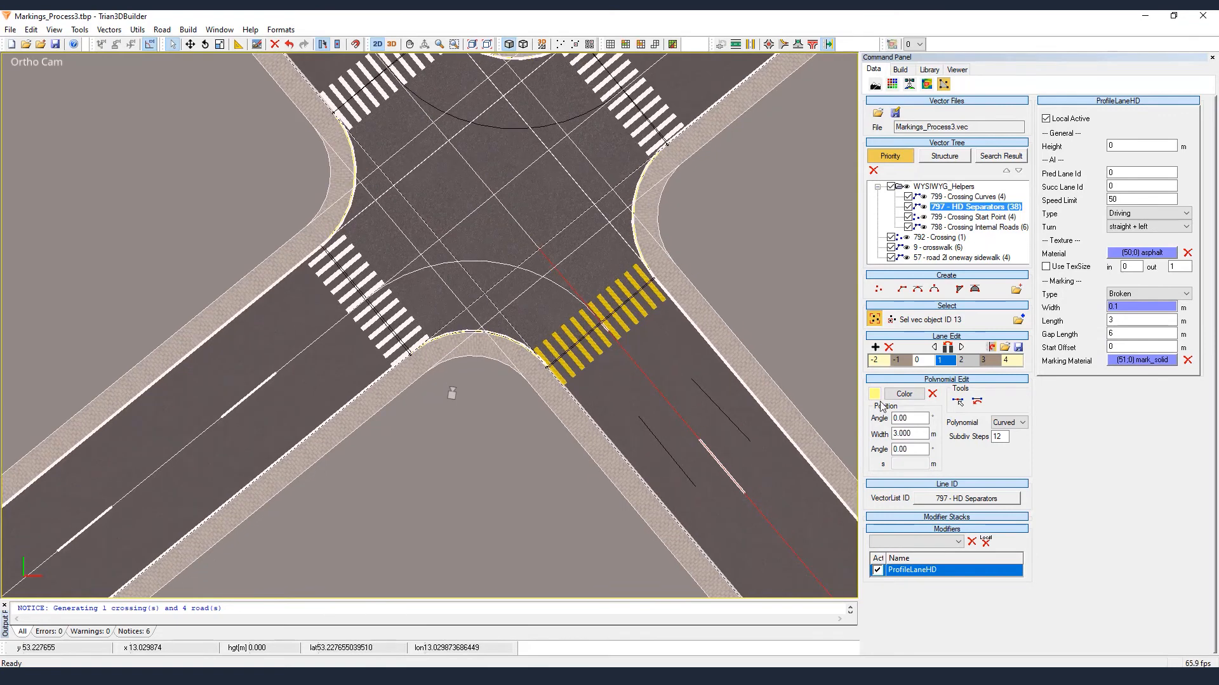
pyautogui.click(892, 321)
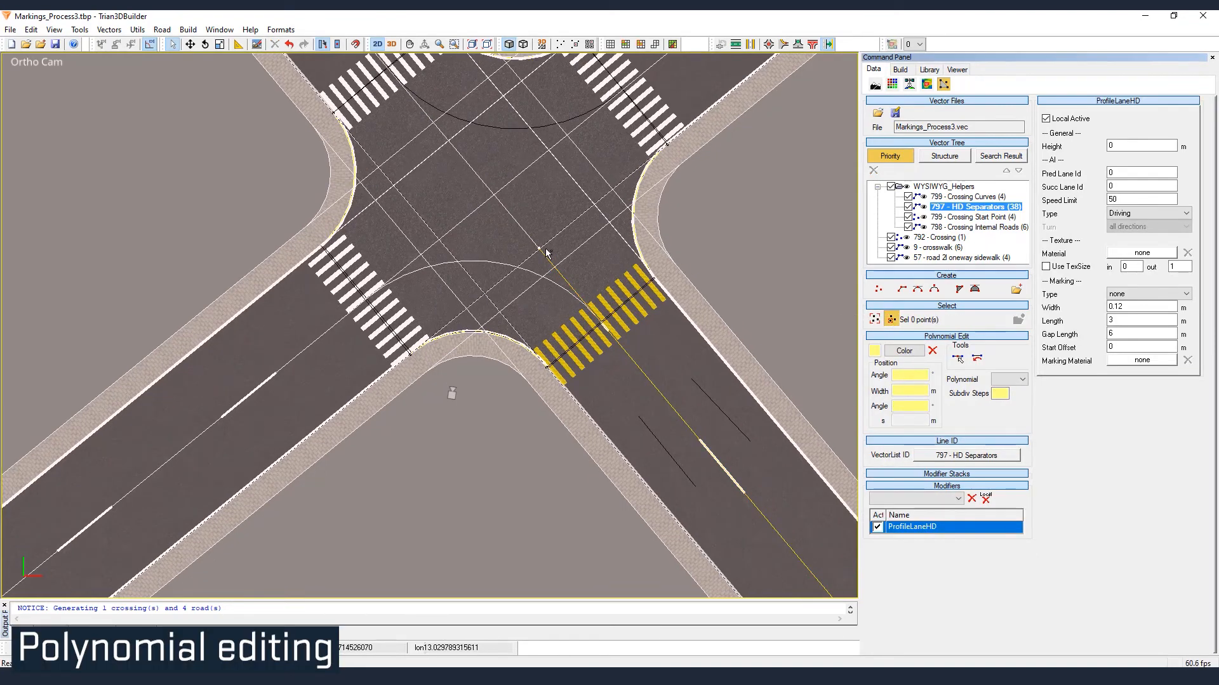
pyautogui.scroll(3, 624, 394)
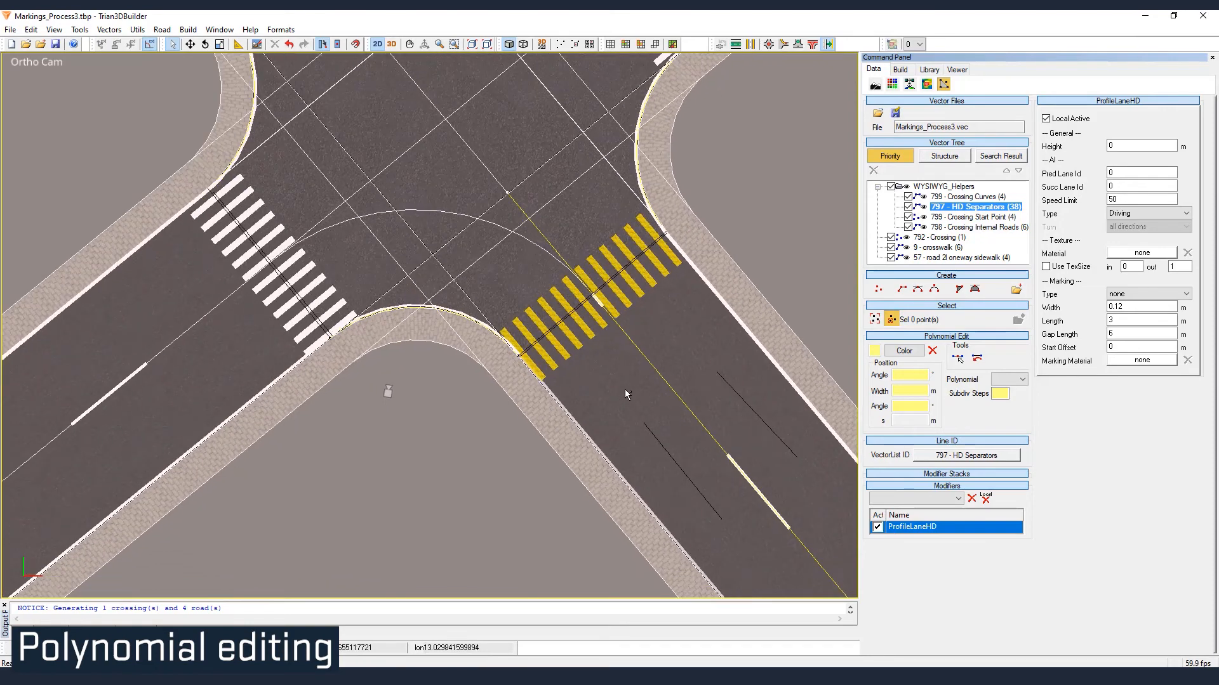
pyautogui.moveTo(638, 345); pyautogui.dragTo(591, 330, button='middle')
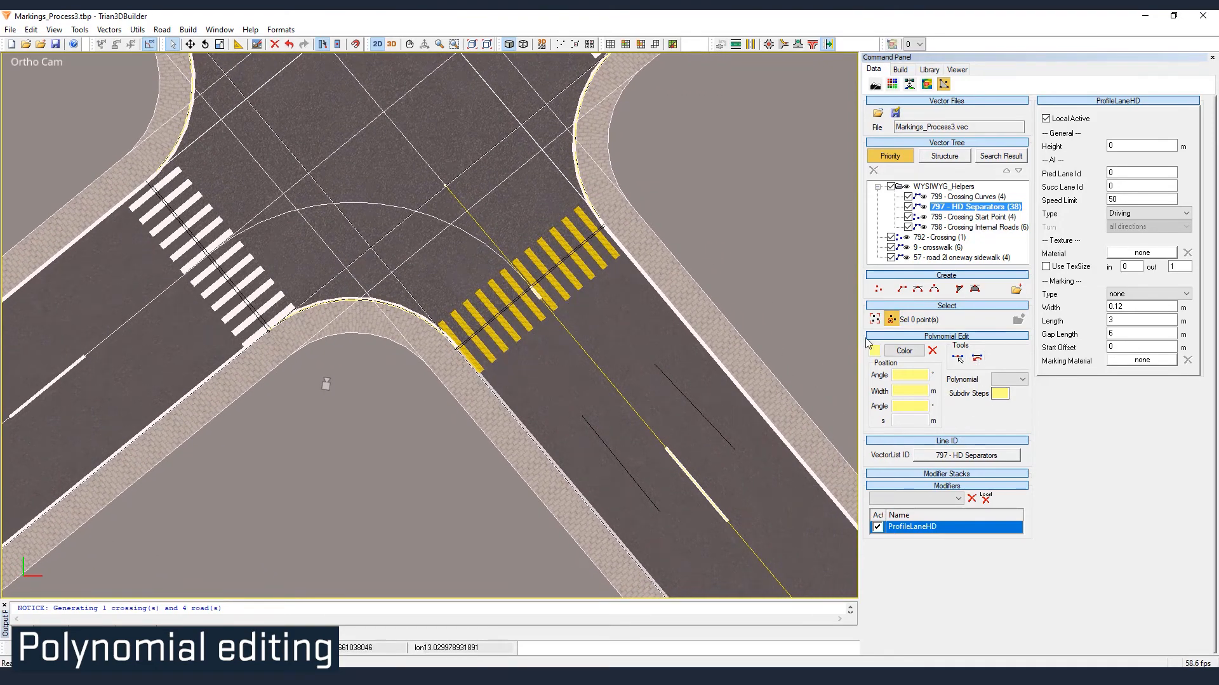
pyautogui.click(958, 360)
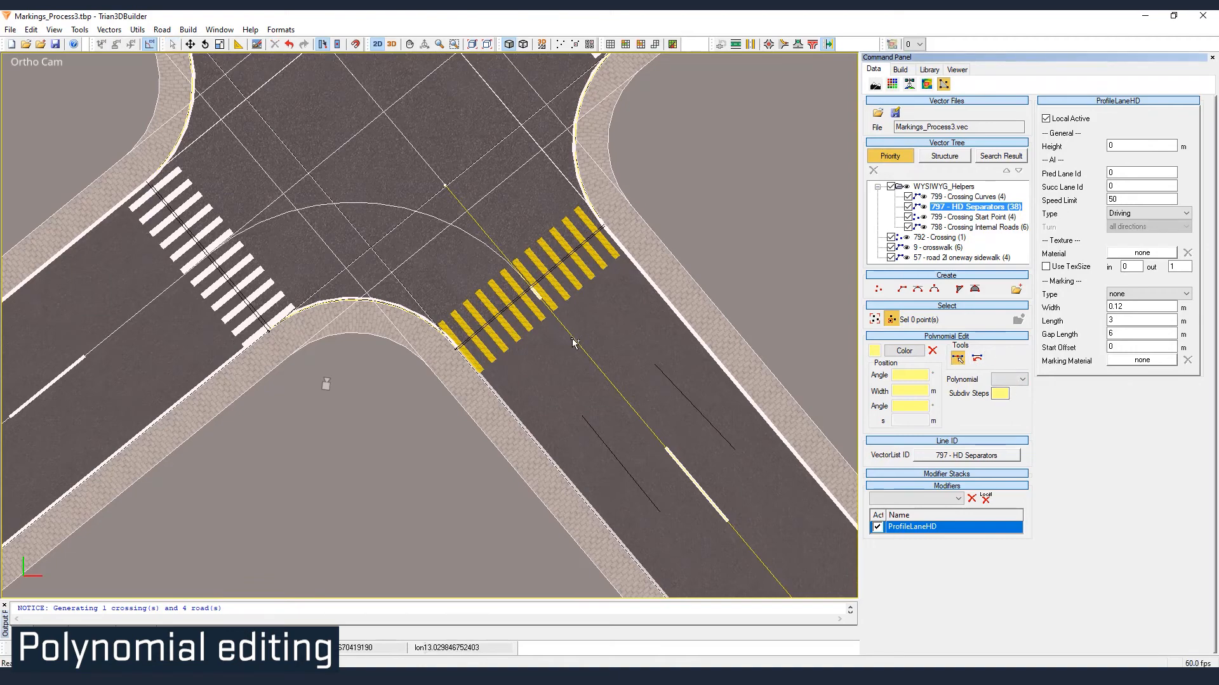
pyautogui.click(578, 342)
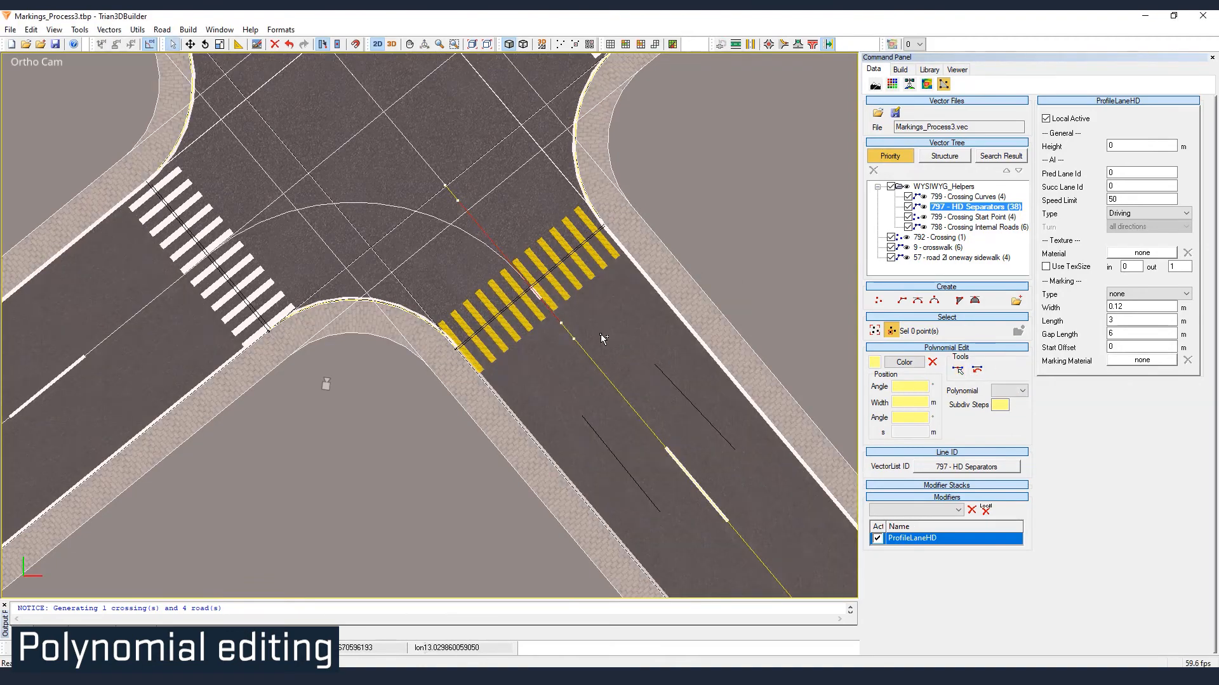
# - Select the inserted separator points beyond the yellow crosswalk and set their polynomial type to Linear
pyautogui.moveTo(587, 321); pyautogui.dragTo(556, 379)
pyautogui.click(1013, 423)
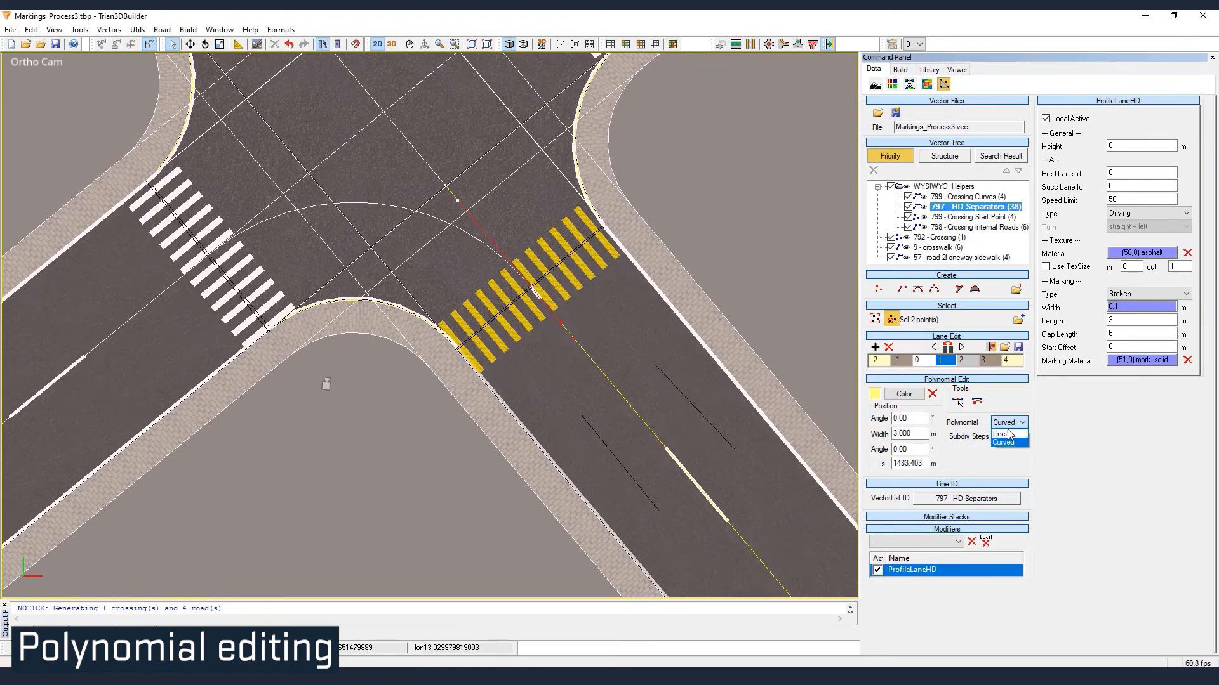
pyautogui.click(1006, 445)
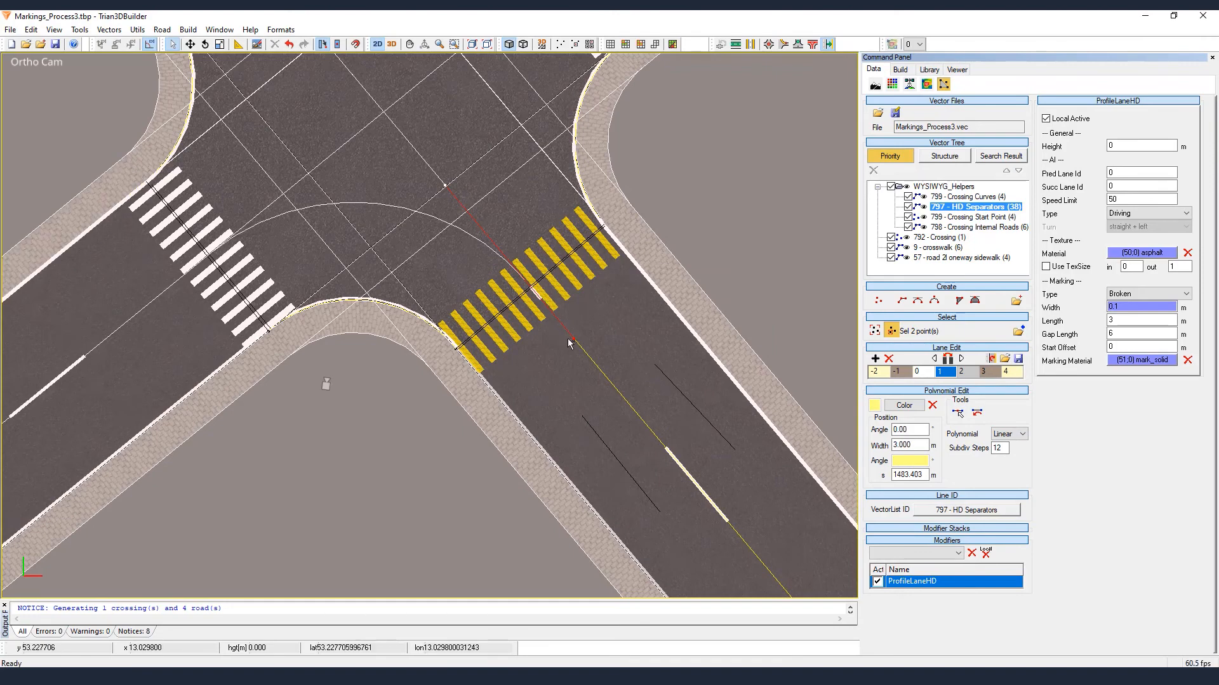
# - Set the marking type to none for the separator section through the yellow crosswalk, then clear the selection
pyautogui.click(574, 343)
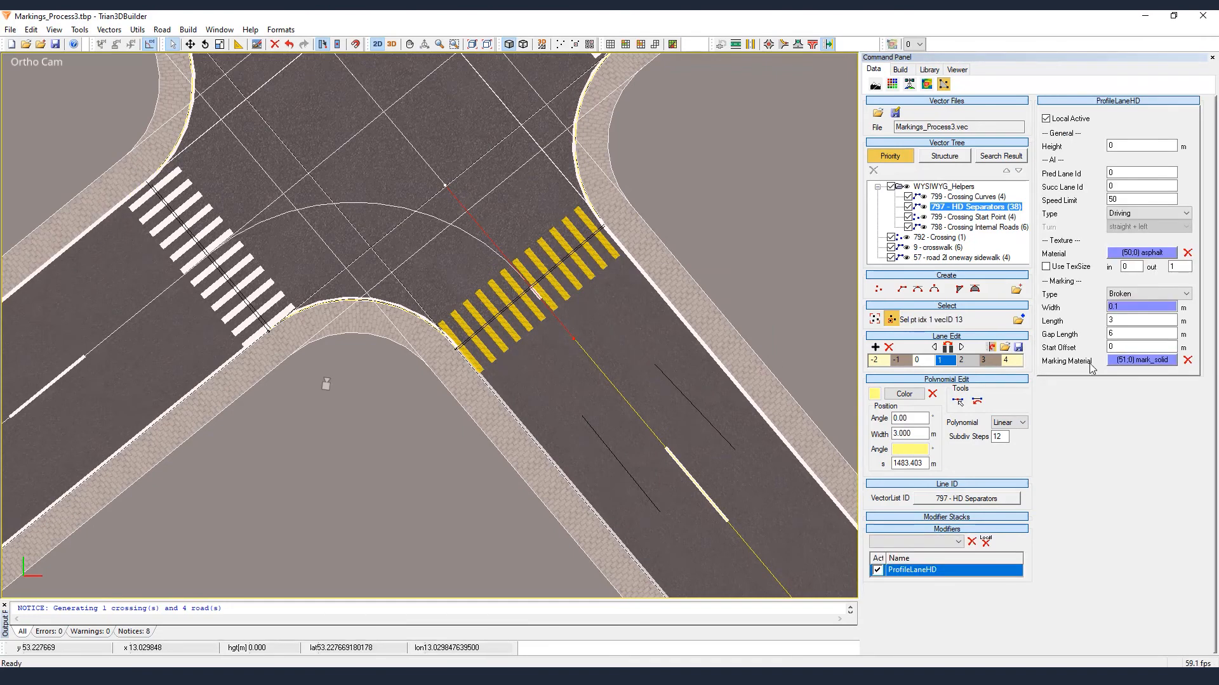
pyautogui.click(1153, 294)
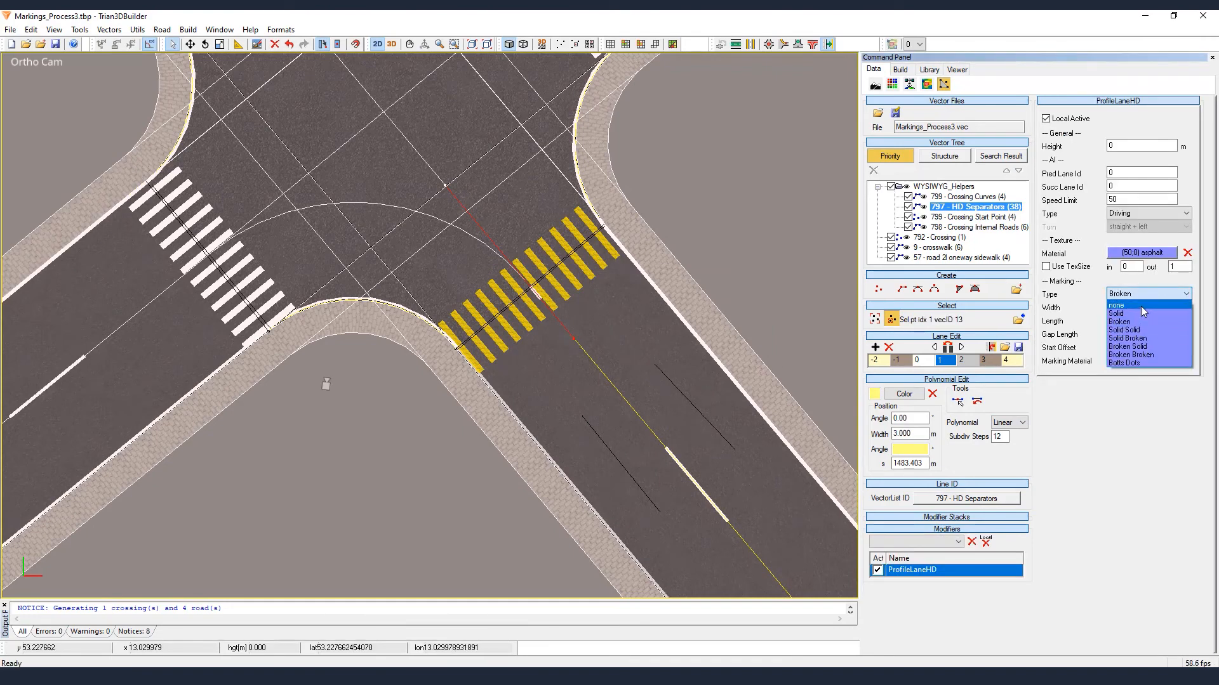
pyautogui.click(1141, 306)
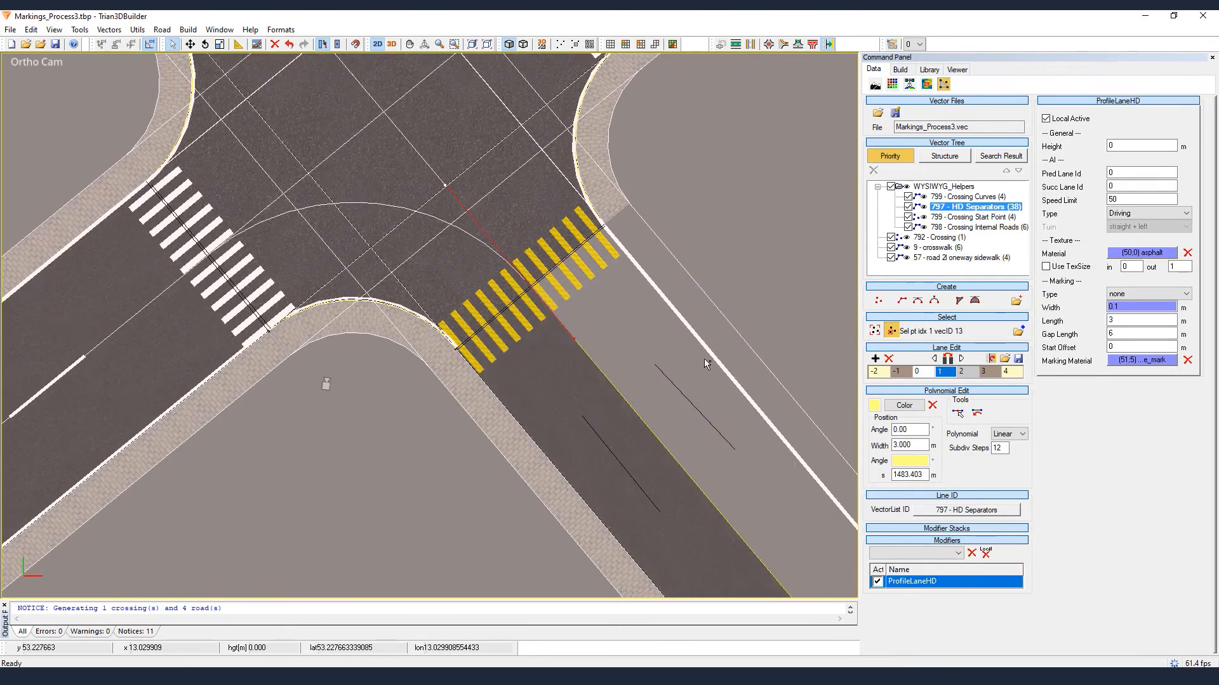
pyautogui.scroll(-2, 594, 326)
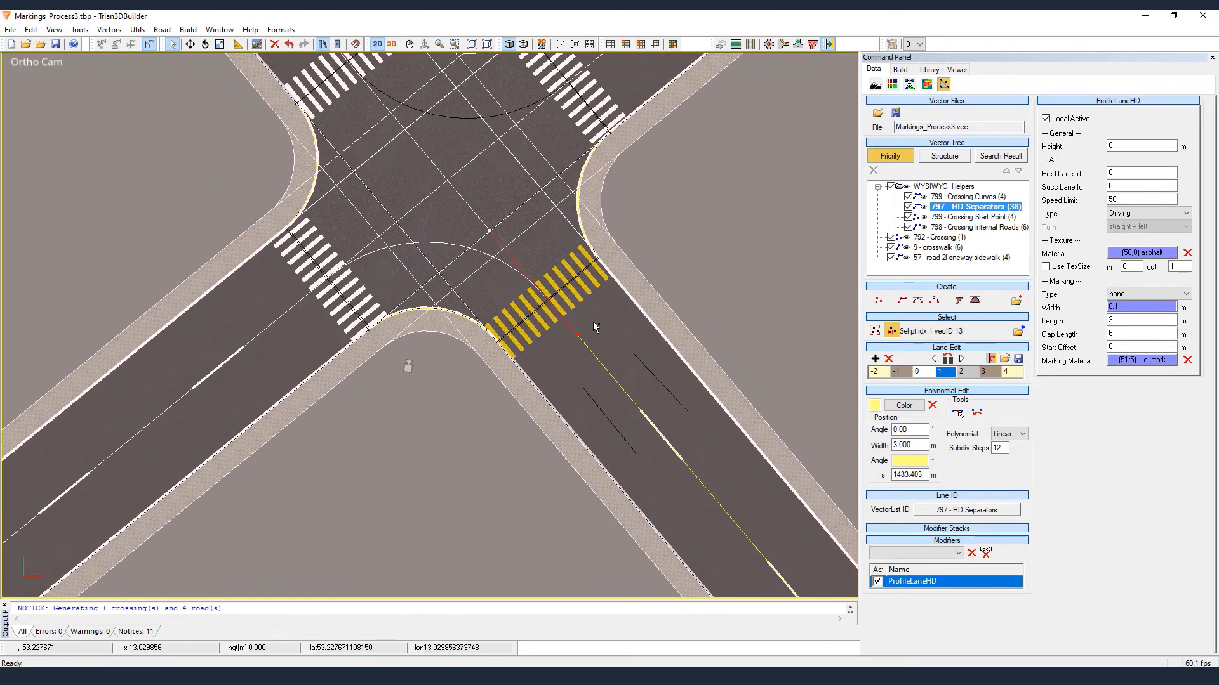
pyautogui.rightClick(593, 322)
pyautogui.click(611, 330)
pyautogui.scroll(-2, 451, 224)
pyautogui.moveTo(459, 218); pyautogui.dragTo(524, 299, button='middle')
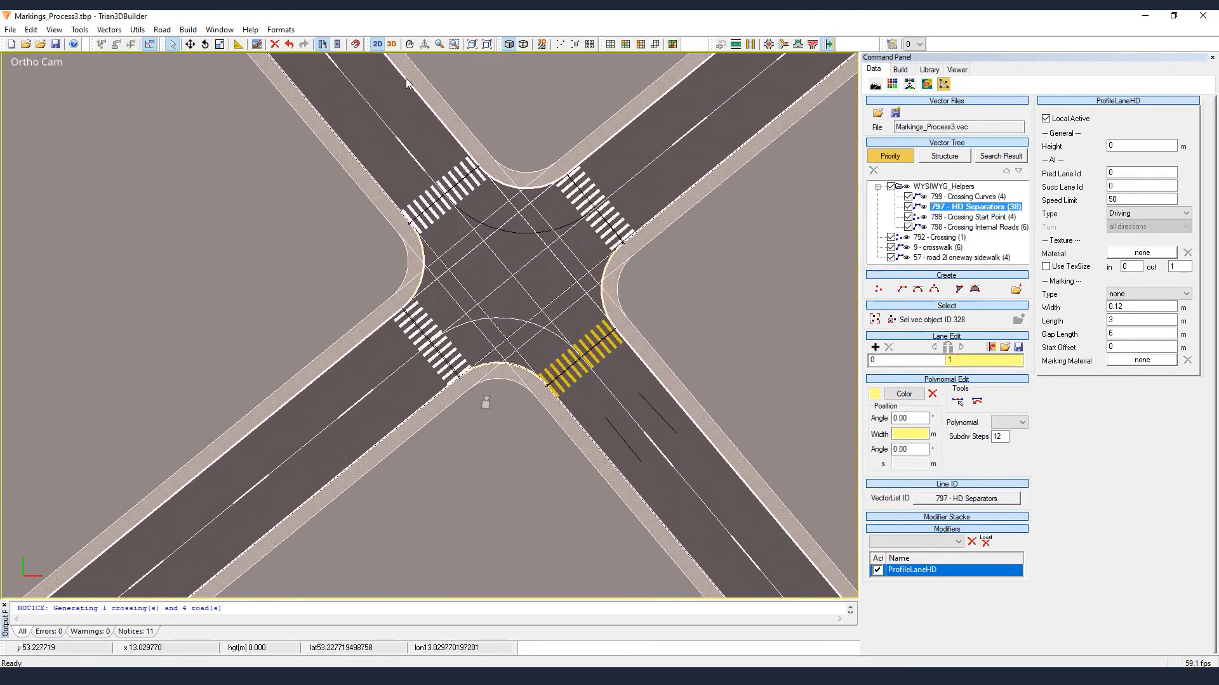
pyautogui.click(247, 112)
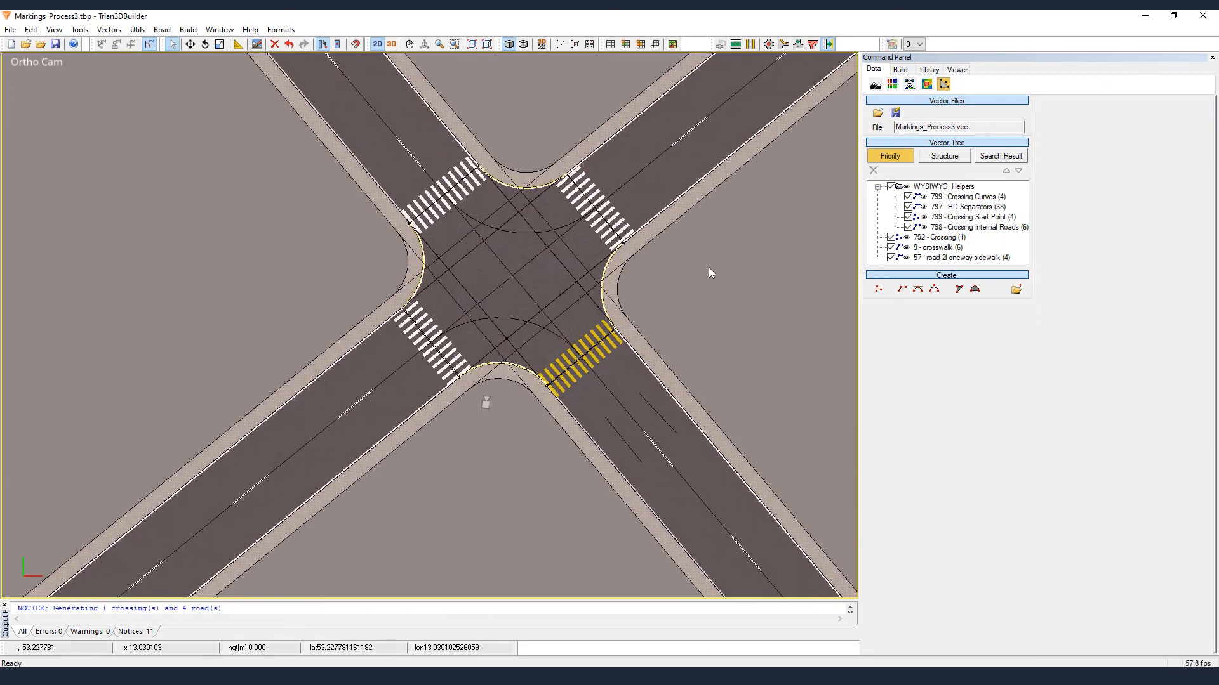
# - Turn off the WYSIWYG preview, build the terrain, and switch to the 3D view
pyautogui.hotkey('ctrl', 'w')
pyautogui.click(188, 30)
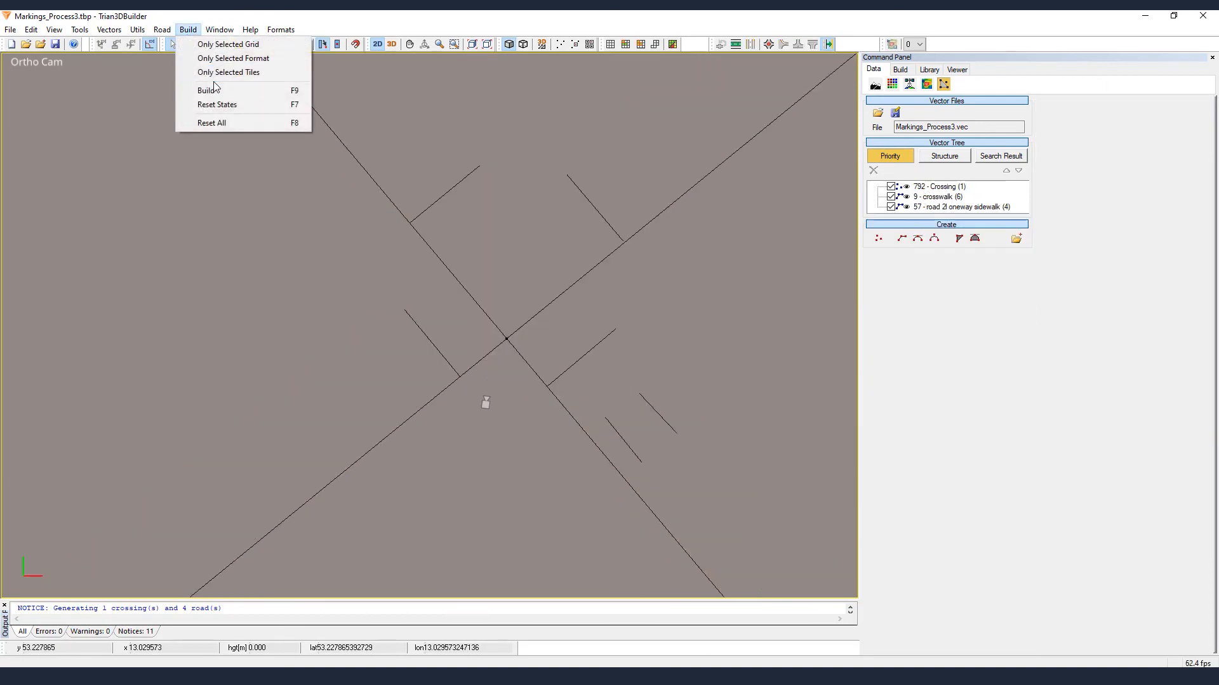
pyautogui.click(210, 89)
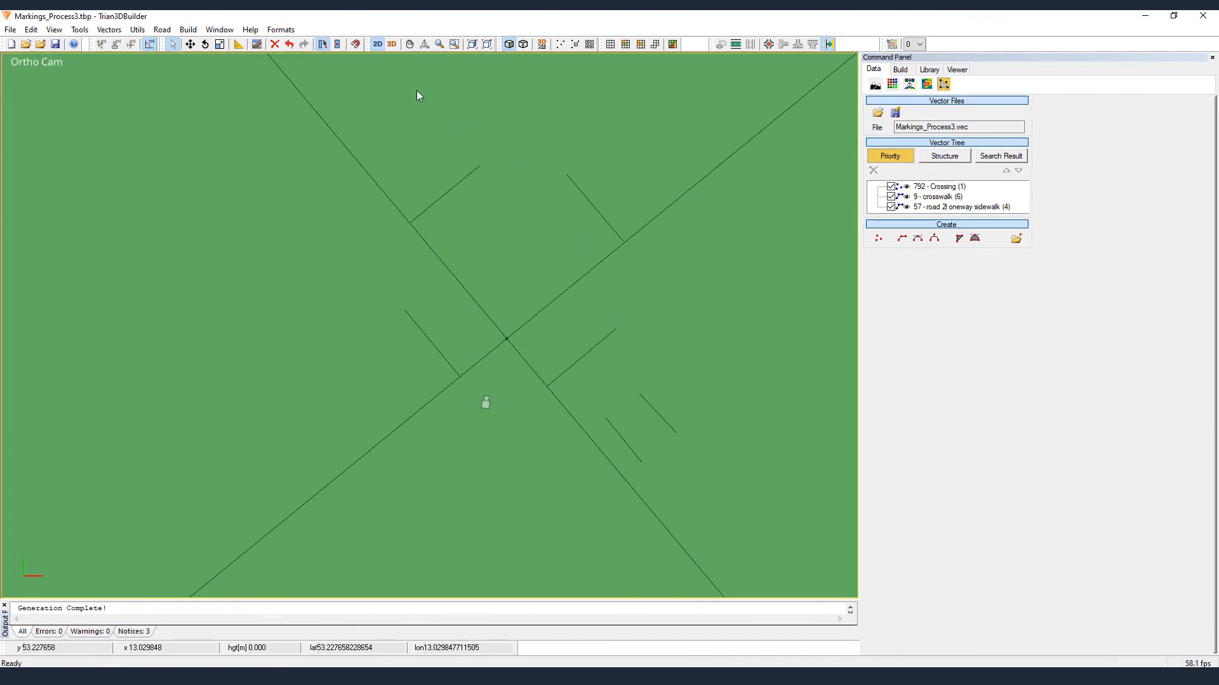
pyautogui.click(393, 44)
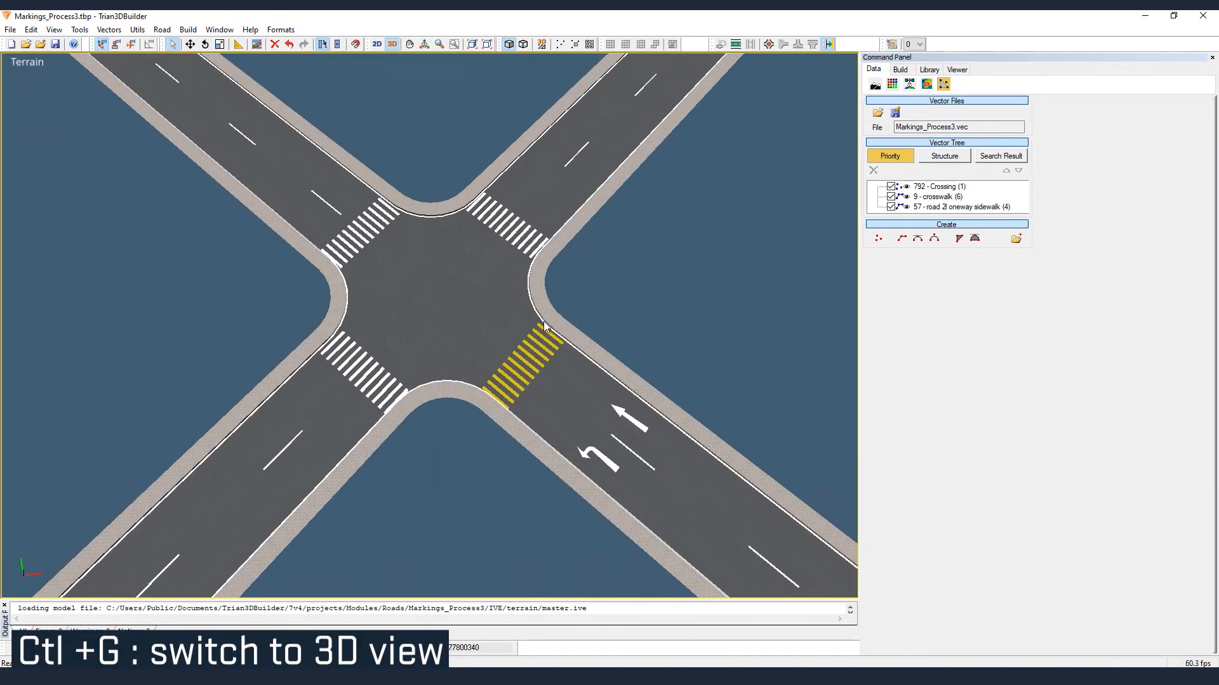
# - Inspect the crosswalks, turn arrows and center line markings around the rebuilt intersection in 3D from several angles
pyautogui.moveTo(635, 367); pyautogui.dragTo(291, 277, button='middle')
pyautogui.scroll(-2, 291, 277)
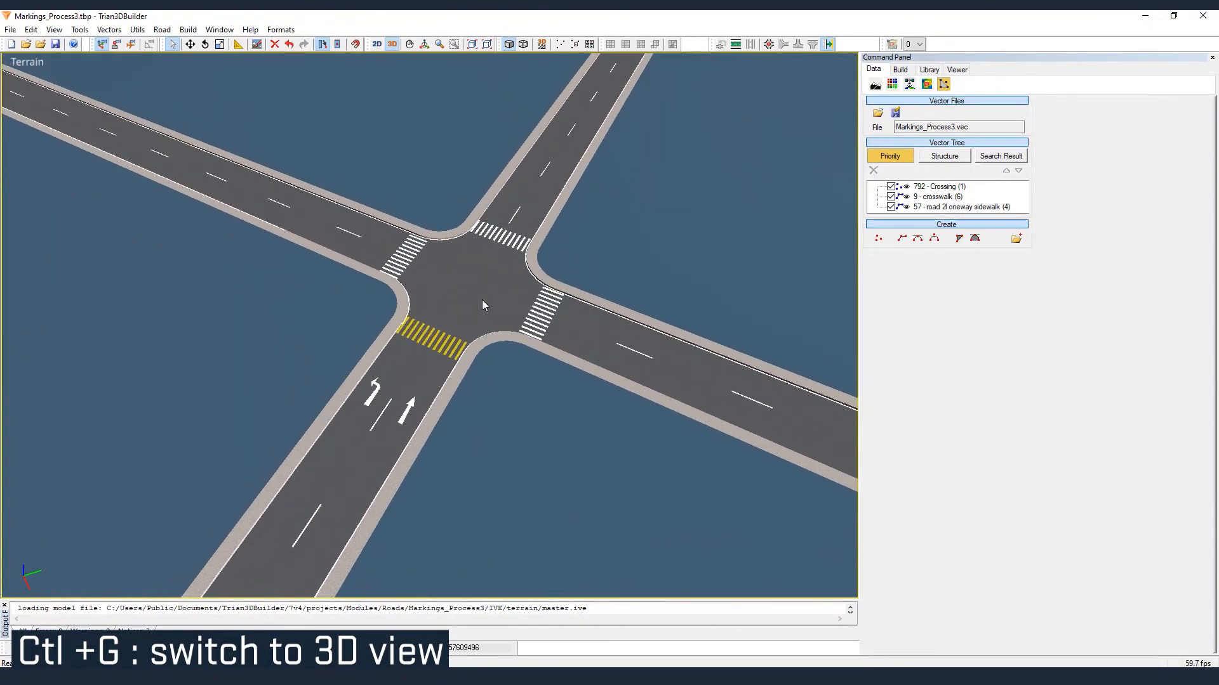
pyautogui.moveTo(482, 300); pyautogui.dragTo(558, 337, button='middle')
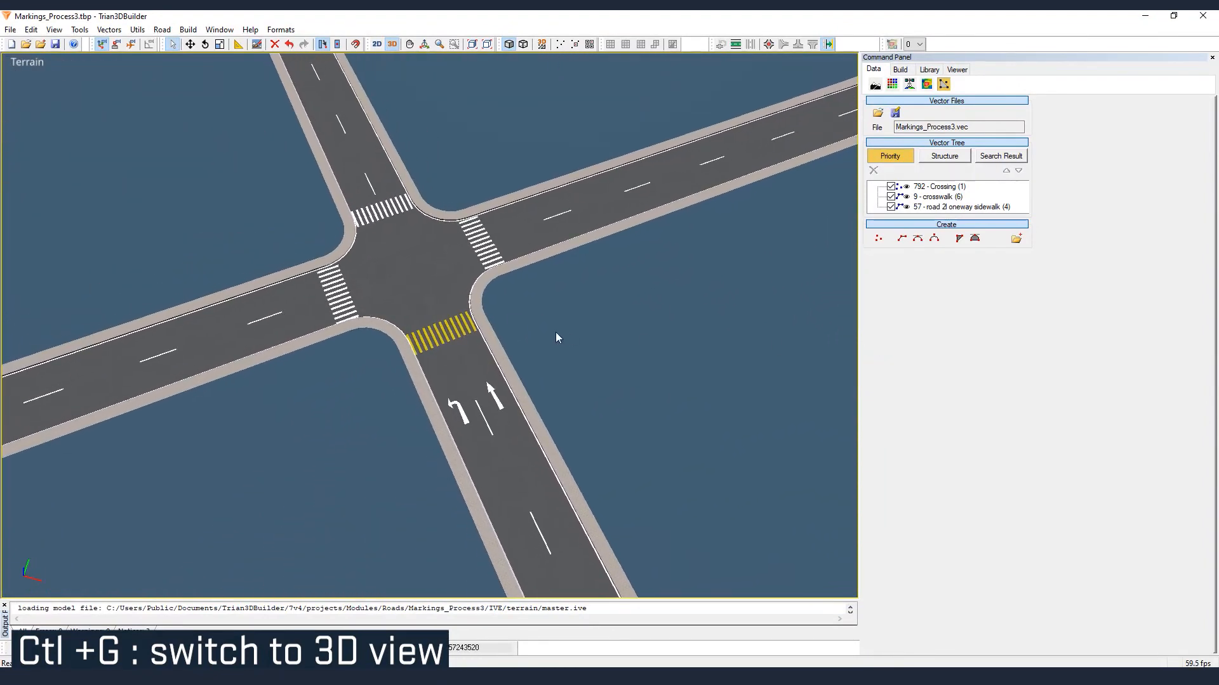
pyautogui.scroll(3, 558, 337)
pyautogui.moveTo(287, 287); pyautogui.dragTo(400, 273, button='middle')
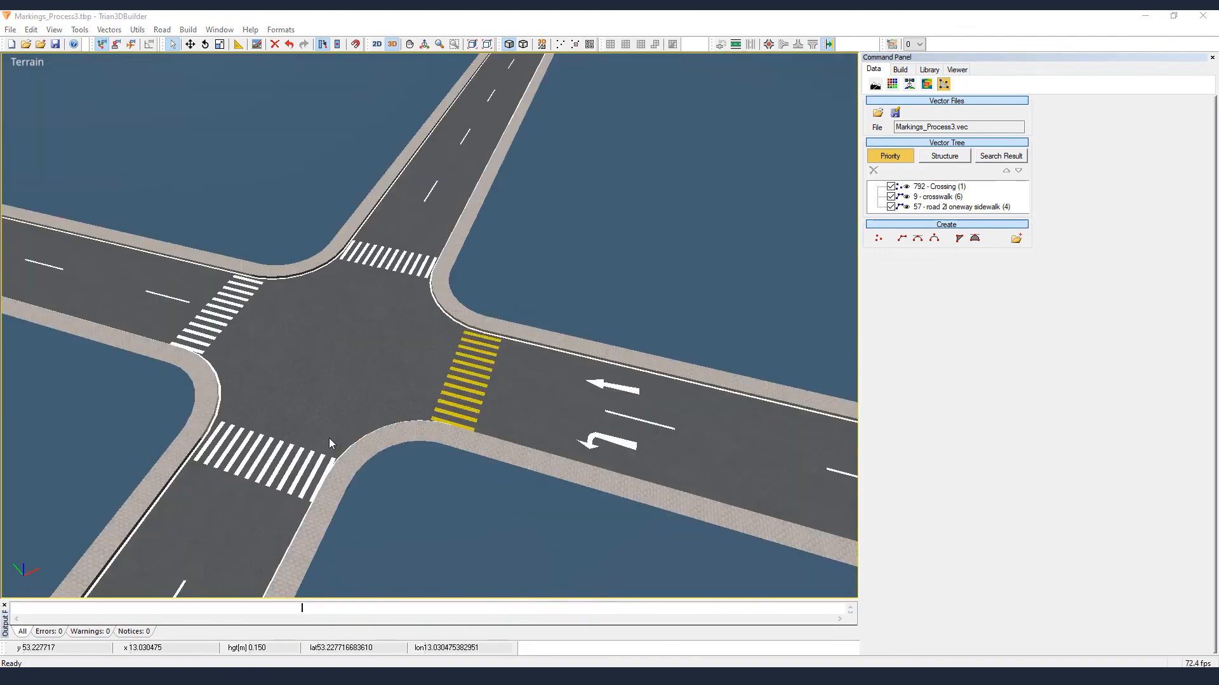
pyautogui.moveTo(328, 438); pyautogui.dragTo(649, 413, button='middle')
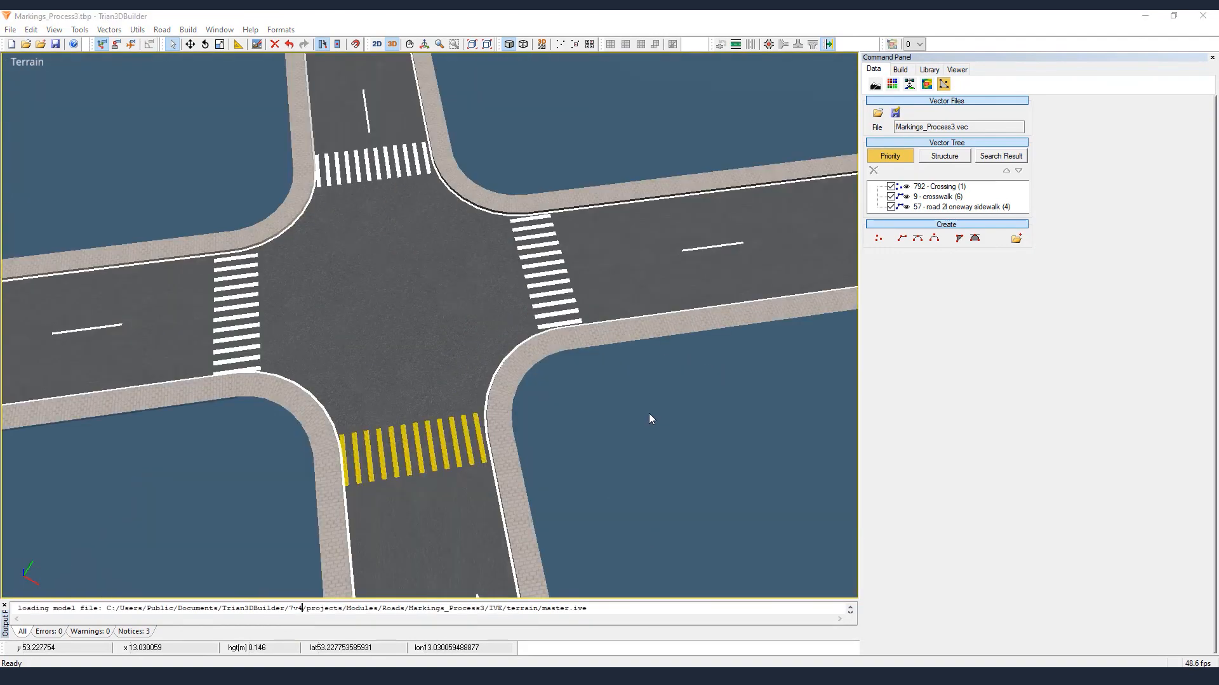
pyautogui.scroll(-4, 519, 420)
pyautogui.moveTo(529, 410); pyautogui.dragTo(551, 373, button='middle')
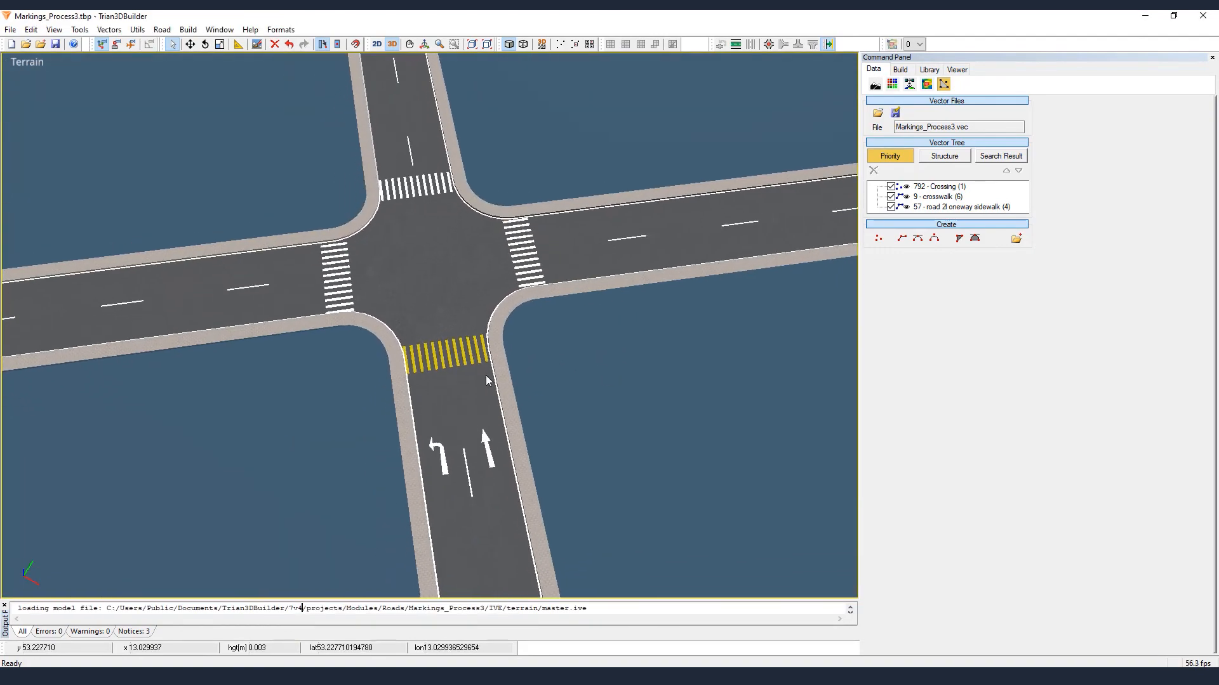
pyautogui.moveTo(302, 354); pyautogui.dragTo(1218, 80, button='middle')
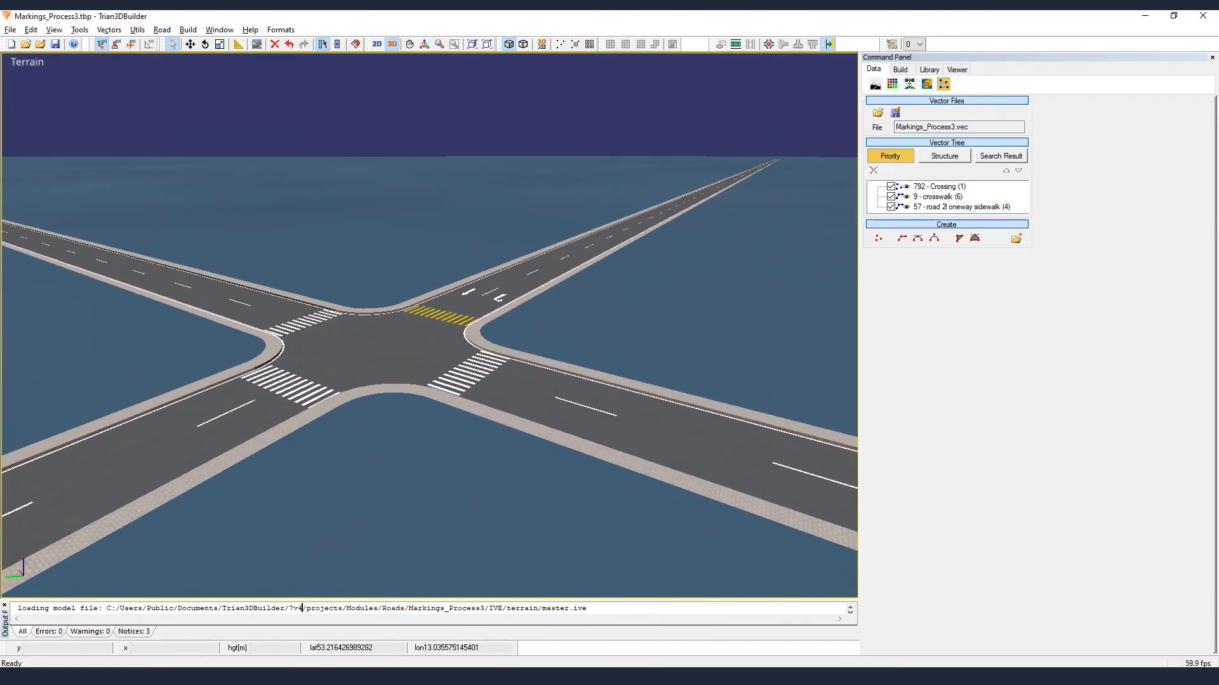
pyautogui.scroll(3, 273, 394)
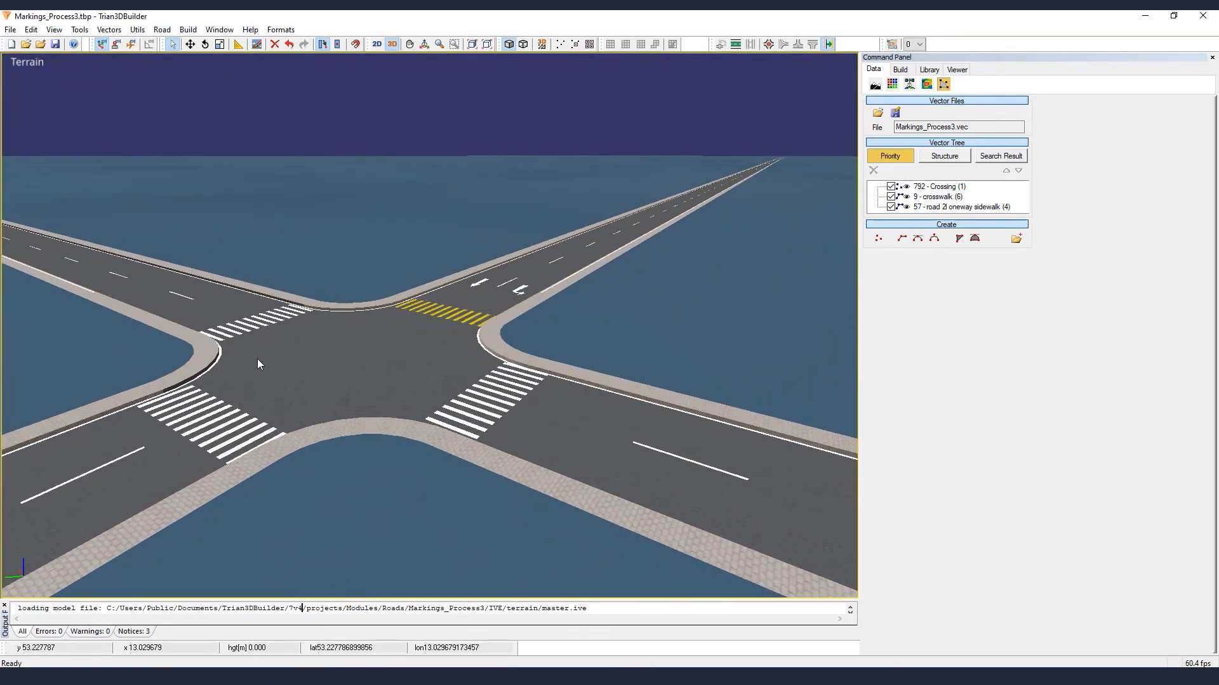